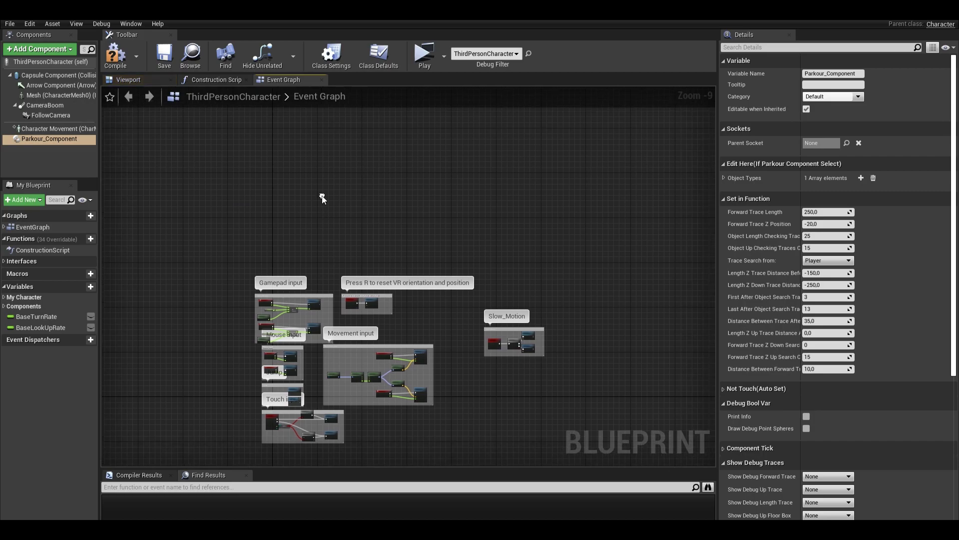
# Add an Event BeginPlay node in the empty area above the existing input groups of the event graph.
pyautogui.click(124, 61)
pyautogui.scroll(3, 283, 156)
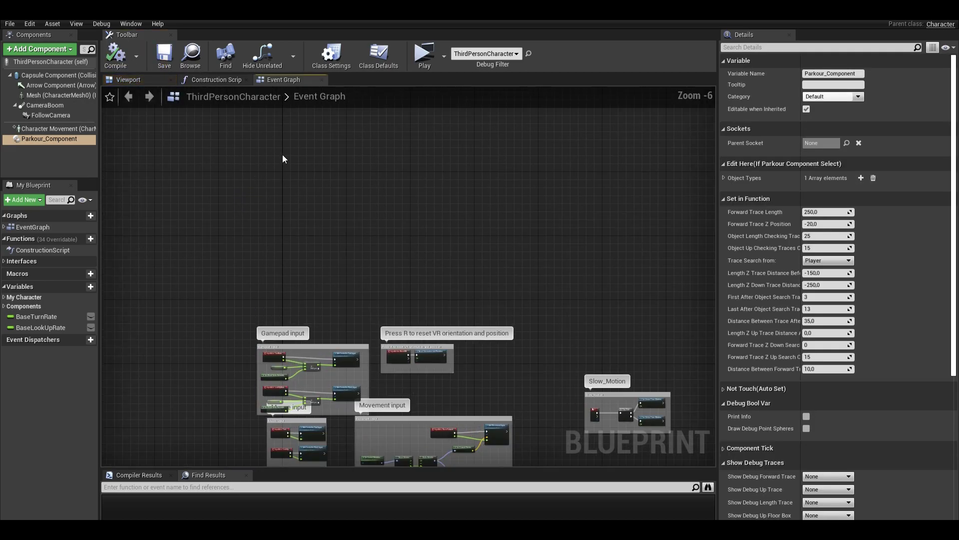
pyautogui.rightClick(282, 158)
pyautogui.write('event be')
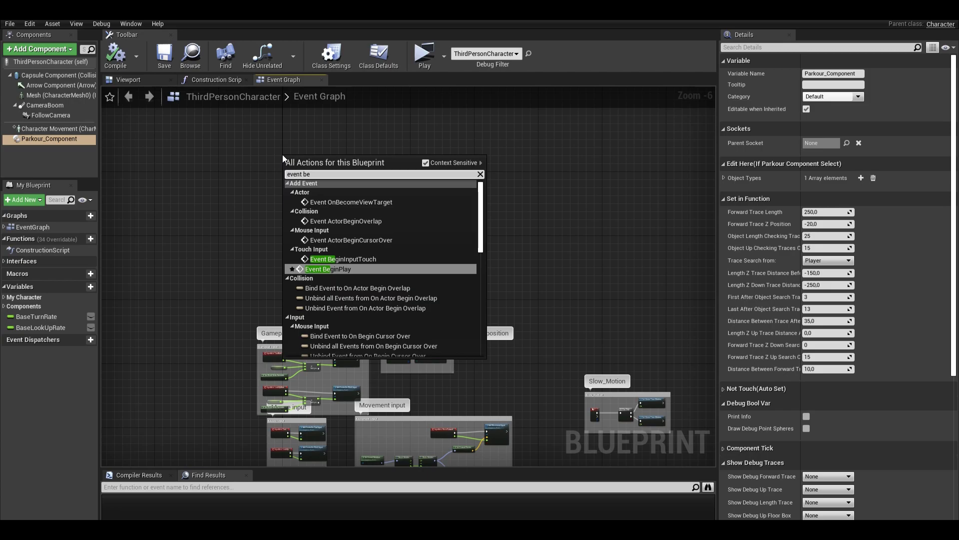
pyautogui.press('Return')
pyautogui.scroll(6, 283, 154)
pyautogui.moveTo(326, 189); pyautogui.dragTo(302, 210, button='right')
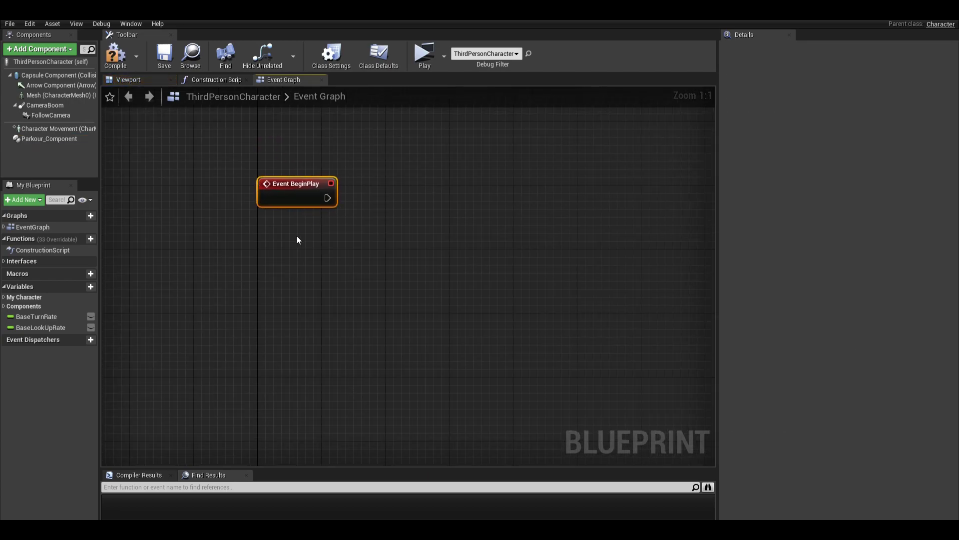
# Add a Parkour Component reference that calls Initialize, and run that call from Event BeginPlay with the nodes straightened.
pyautogui.moveTo(88, 138); pyautogui.dragTo(438, 187)
pyautogui.write('init')
pyautogui.press('Return')
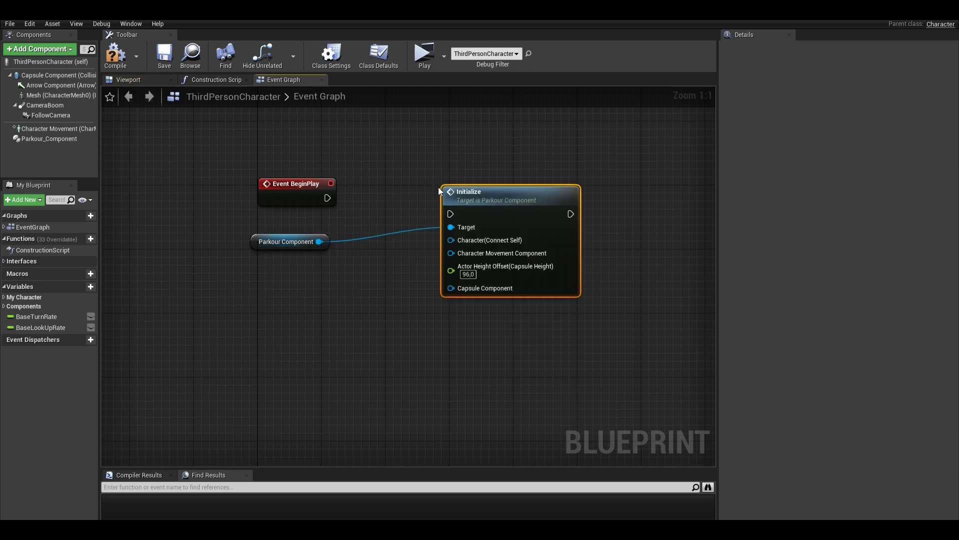
pyautogui.moveTo(451, 212); pyautogui.dragTo(451, 212)
pyautogui.press('q')
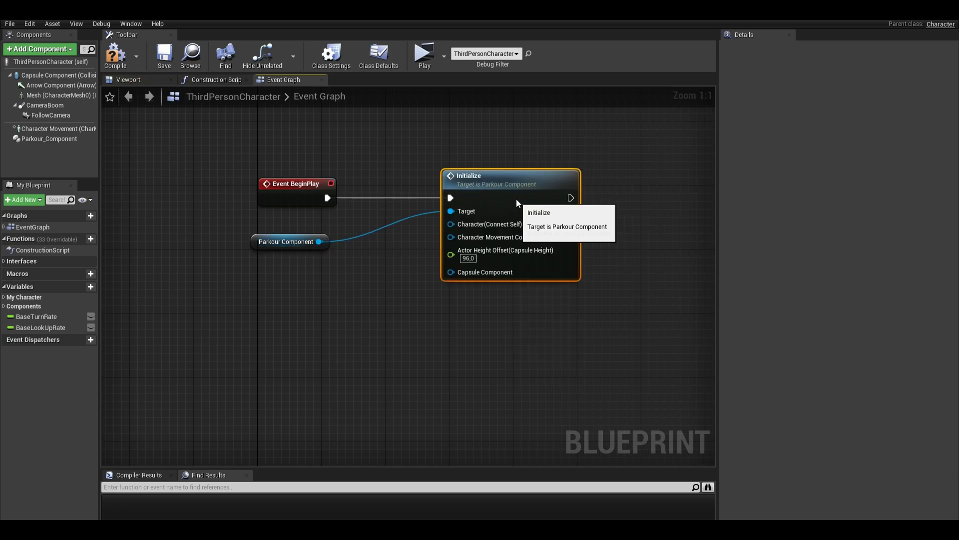
# Feed a self reference and the Character Movement component into the Character and Character Movement Component inputs of Initialize.
pyautogui.rightClick(299, 287)
pyautogui.write('get self')
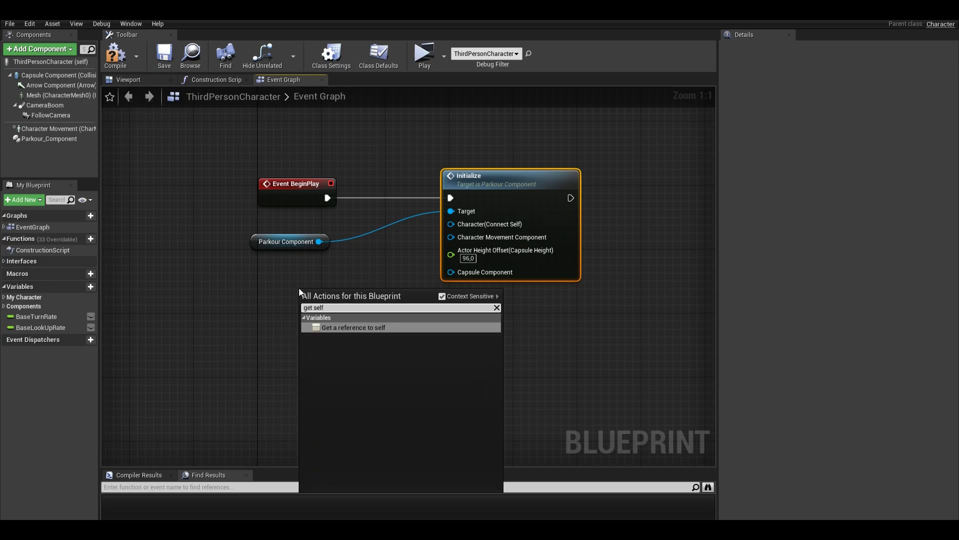
pyautogui.press('Return')
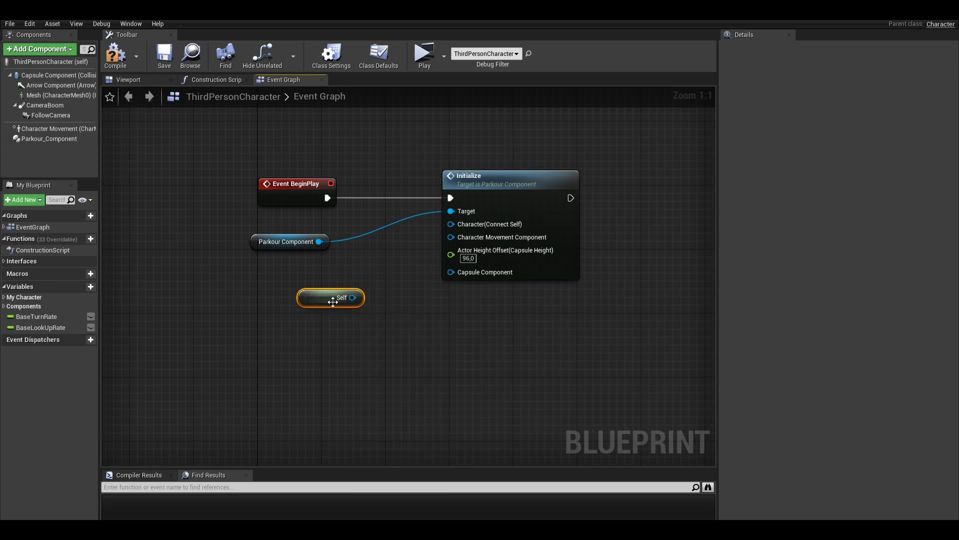
pyautogui.moveTo(352, 298); pyautogui.dragTo(451, 224)
pyautogui.moveTo(314, 303); pyautogui.dragTo(249, 232)
pyautogui.moveTo(281, 265); pyautogui.dragTo(289, 239)
pyautogui.click(287, 291)
pyautogui.moveTo(50, 128); pyautogui.dragTo(261, 251)
pyautogui.moveTo(329, 257); pyautogui.dragTo(438, 239)
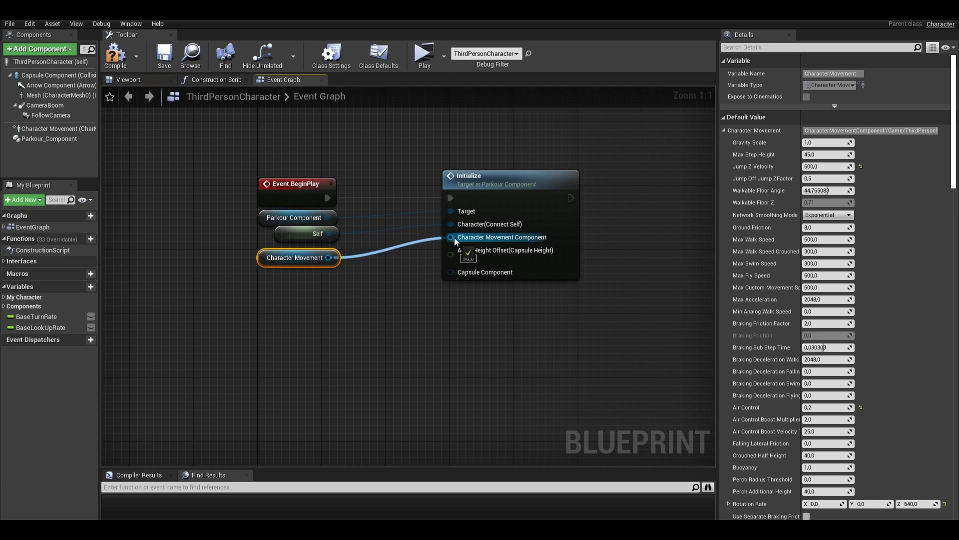
# Connect the Capsule Component to Initialize's Capsule Component input and its Capsule Half Height to Actor Height Offset.
pyautogui.moveTo(31, 76); pyautogui.dragTo(266, 276)
pyautogui.moveTo(336, 281); pyautogui.dragTo(254, 301)
pyautogui.write('get hei')
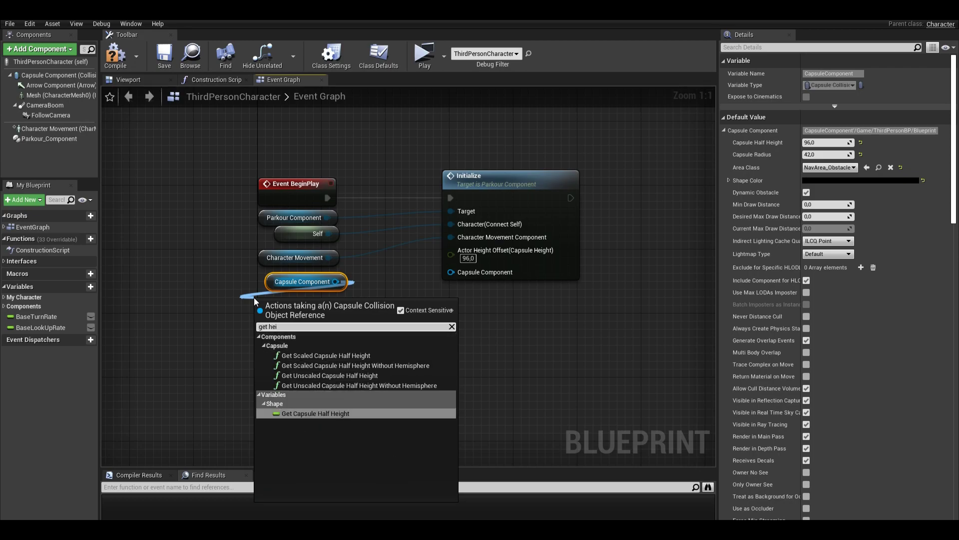
pyautogui.press('Return')
pyautogui.moveTo(369, 306); pyautogui.dragTo(451, 257)
pyautogui.moveTo(332, 286); pyautogui.dragTo(450, 263)
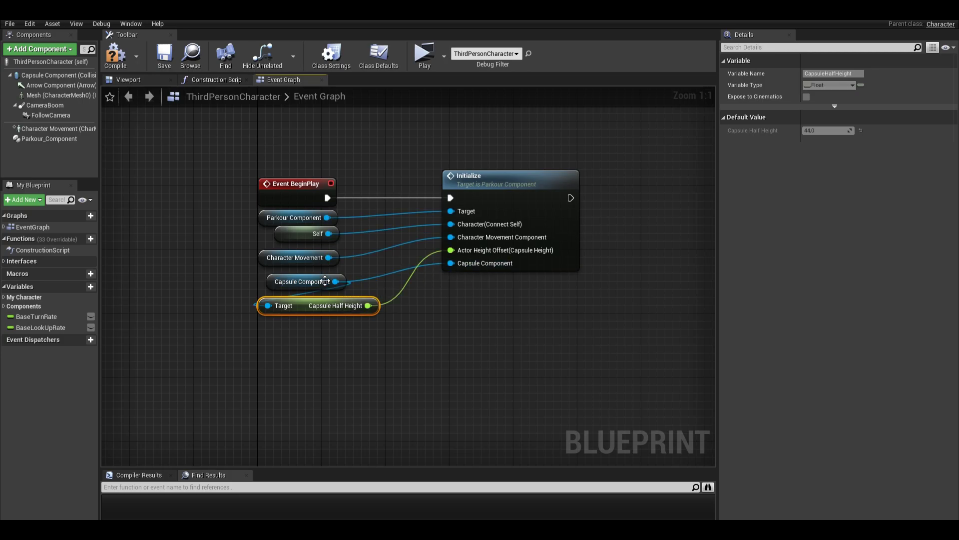
# Rearrange the Capsule Component and Capsule Half Height nodes neatly beneath Character Movement, and compile the blueprint.
pyautogui.moveTo(274, 283); pyautogui.dragTo(296, 278)
pyautogui.keyDown('ctrl'); pyautogui.click(300, 303); pyautogui.keyUp('ctrl')
pyautogui.click(413, 328)
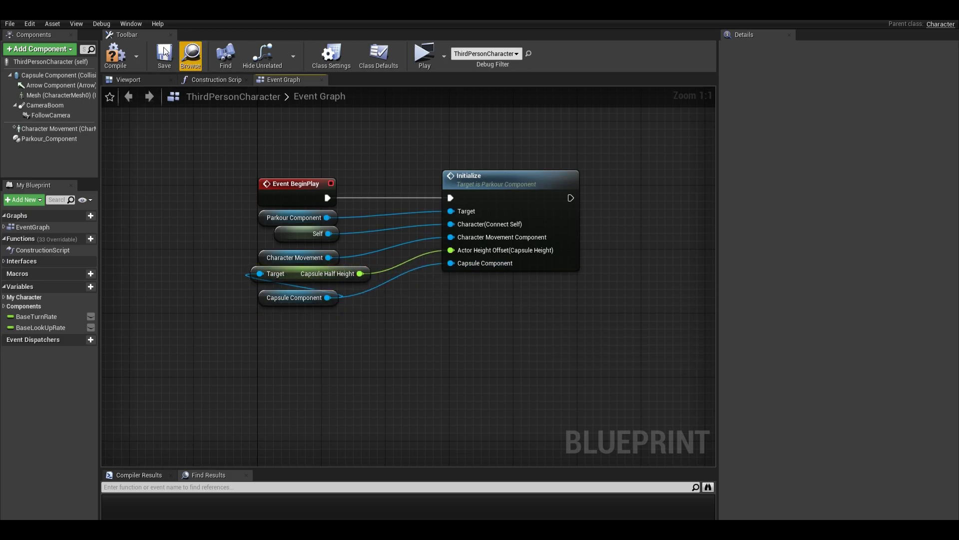
pyautogui.click(116, 55)
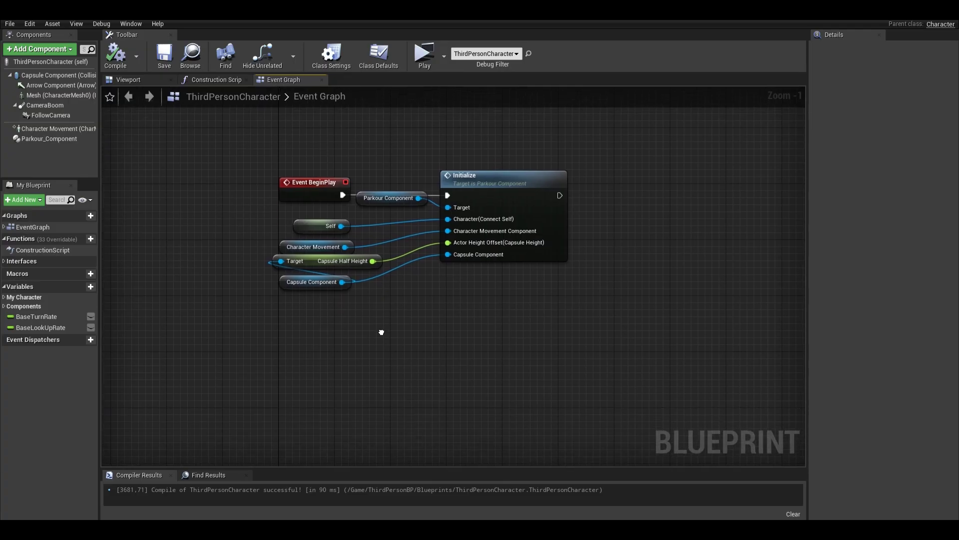
# Add an InputAction Jump event below the Event BeginPlay nodes.
pyautogui.rightClick(298, 293)
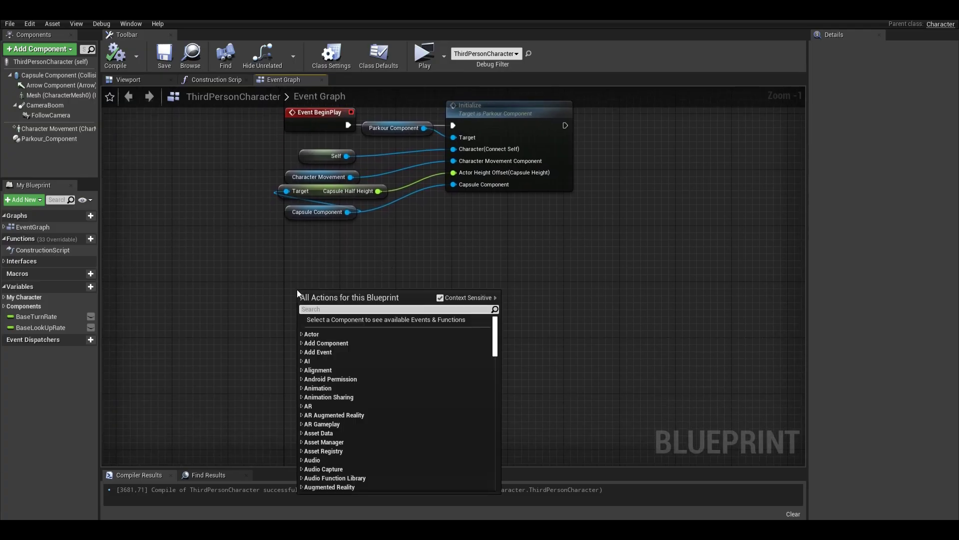
pyautogui.write('input action')
pyautogui.press('Return')
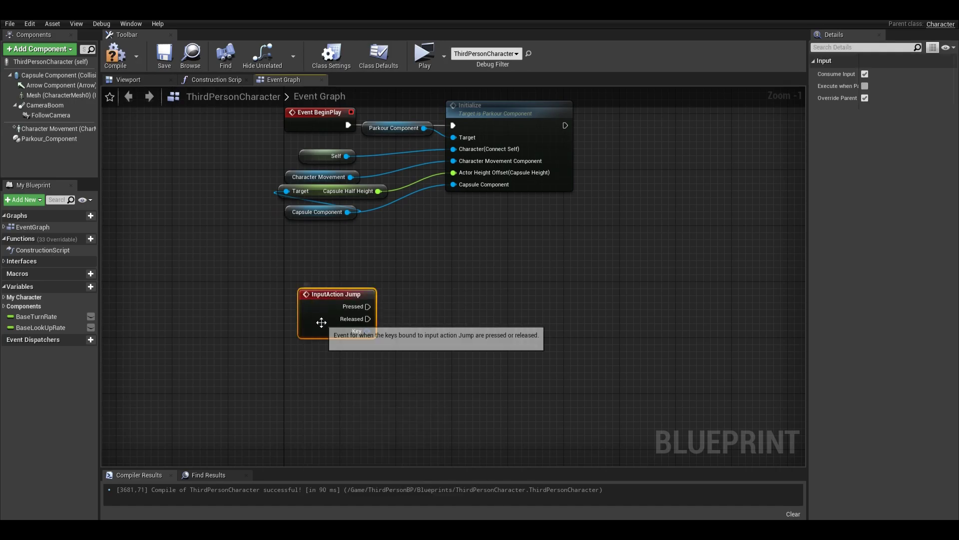
pyautogui.moveTo(321, 322); pyautogui.dragTo(308, 330)
# Add a Parkour Component reference below the Jump event and call PK Main Check Vault from it.
pyautogui.moveTo(22, 142); pyautogui.dragTo(266, 360)
pyautogui.moveTo(327, 366); pyautogui.dragTo(451, 359)
pyautogui.write('main')
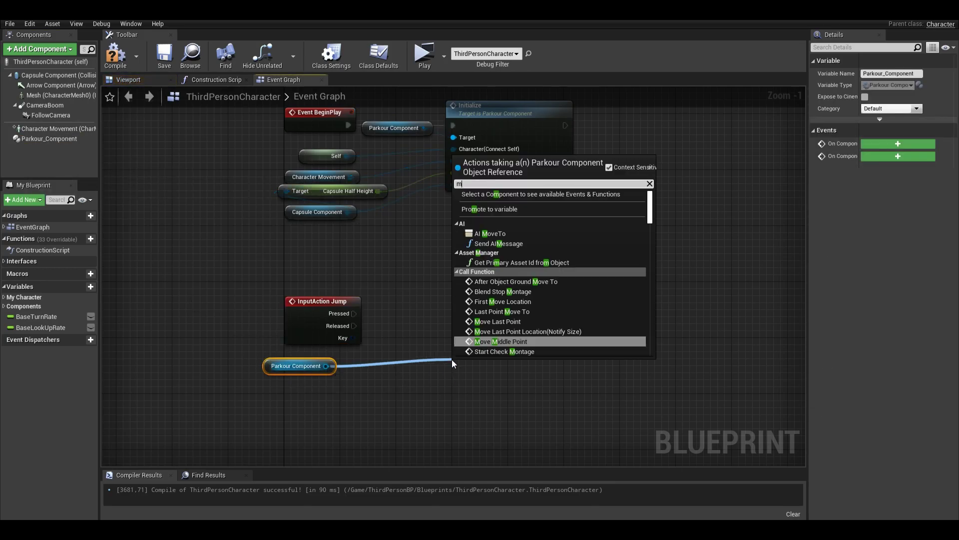
pyautogui.press('Return')
pyautogui.scroll(-1, 545, 399)
pyautogui.moveTo(545, 400); pyautogui.dragTo(285, 220, button='right')
pyautogui.scroll(-1, 495, 179)
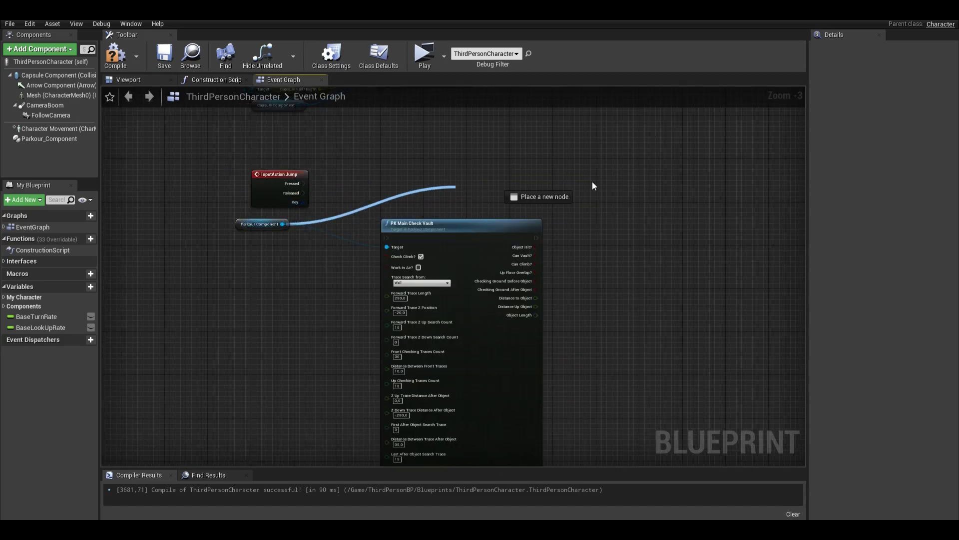
pyautogui.moveTo(593, 186); pyautogui.dragTo(611, 183)
pyautogui.write('main')
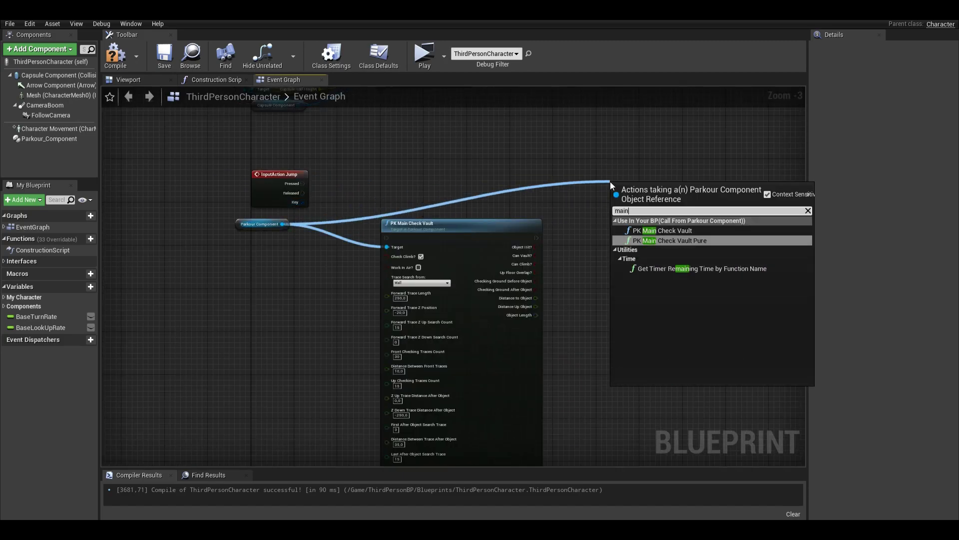
pyautogui.press('Return')
pyautogui.moveTo(610, 181); pyautogui.dragTo(472, 186, button='right')
pyautogui.scroll(-3, 472, 186)
pyautogui.scroll(2, 471, 186)
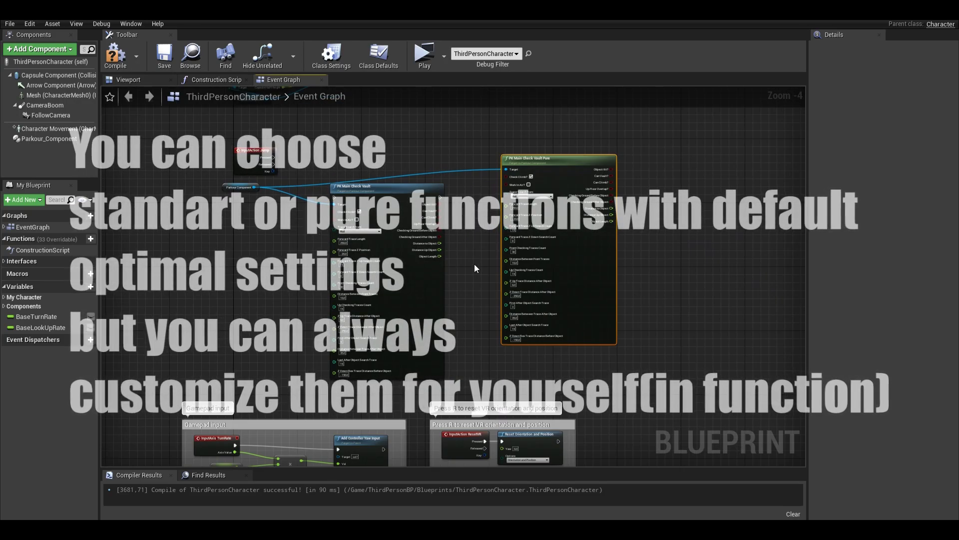
pyautogui.moveTo(475, 274); pyautogui.dragTo(470, 303, button='right')
pyautogui.moveTo(554, 199); pyautogui.dragTo(558, 191)
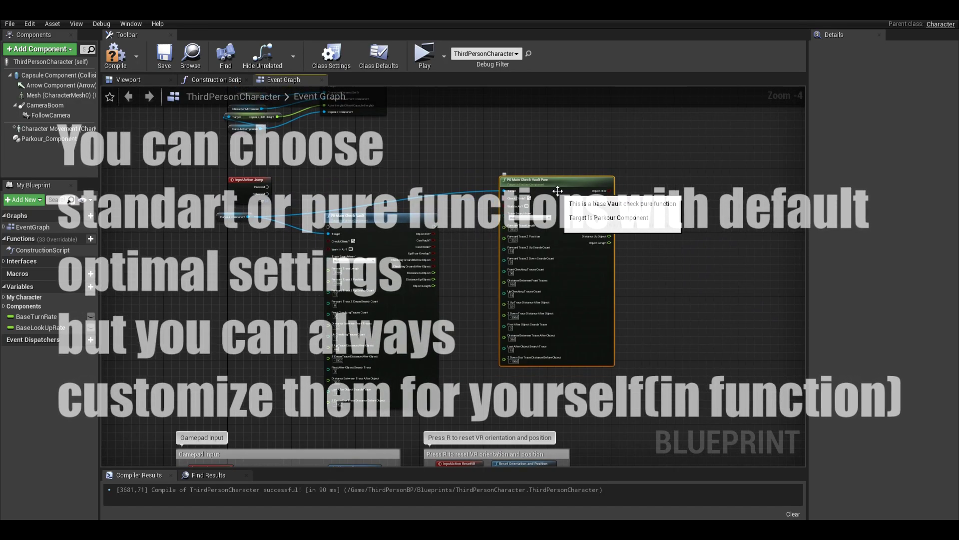
pyautogui.press('Delete')
# Run PK Main Check Vault from Jump's Pressed output, followed by a Branch that uses Object Hit? as its condition.
pyautogui.moveTo(359, 216); pyautogui.dragTo(330, 172)
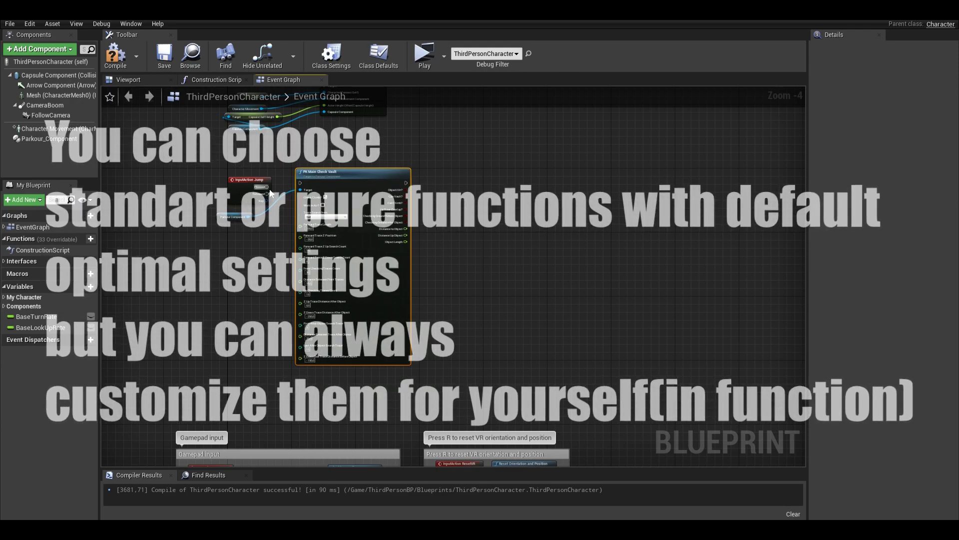
pyautogui.scroll(2, 408, 196)
pyautogui.scroll(2, 415, 199)
pyautogui.click(456, 176)
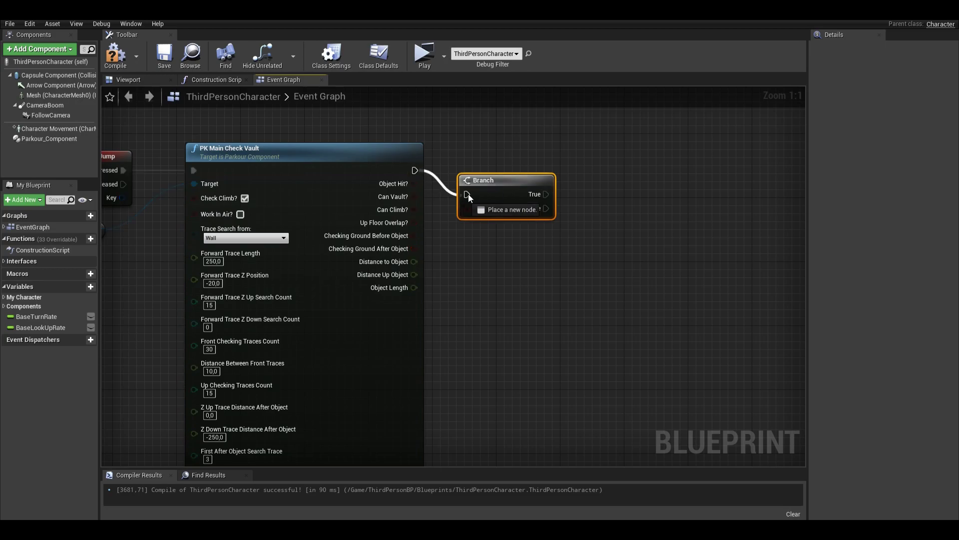
pyautogui.moveTo(417, 186); pyautogui.dragTo(537, 165)
pyautogui.click(470, 267)
pyautogui.moveTo(470, 267); pyautogui.dragTo(446, 244, button='right')
# Enable Print Info and Draw Debug Point Spheres on Parkour_Component and compile the blueprint.
pyautogui.click(60, 141)
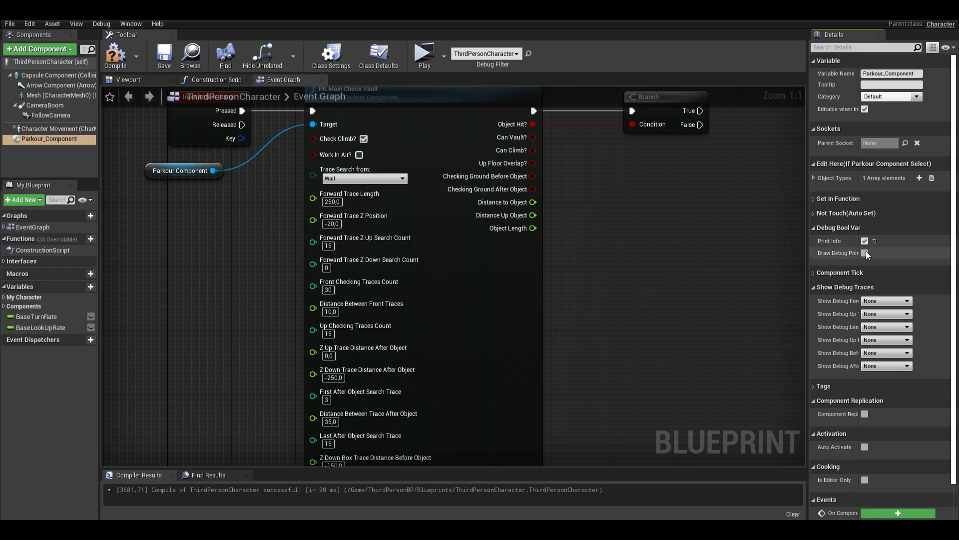
pyautogui.click(115, 67)
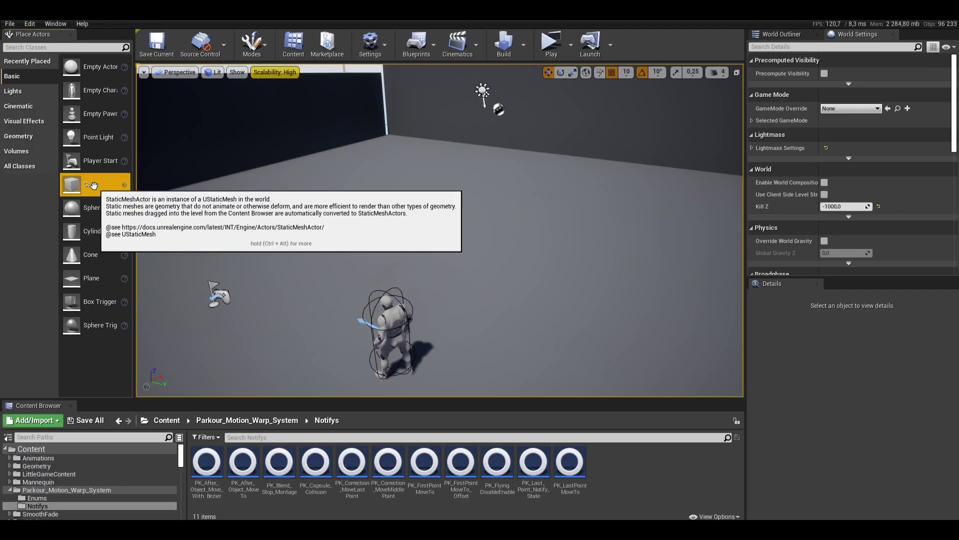
# Place a cube in the level near the character and scale it into a wide, low obstacle.
pyautogui.moveTo(91, 184); pyautogui.dragTo(316, 243)
pyautogui.press('r')
pyautogui.moveTo(344, 250); pyautogui.dragTo(375, 233)
pyautogui.moveTo(326, 250); pyautogui.dragTo(310, 275)
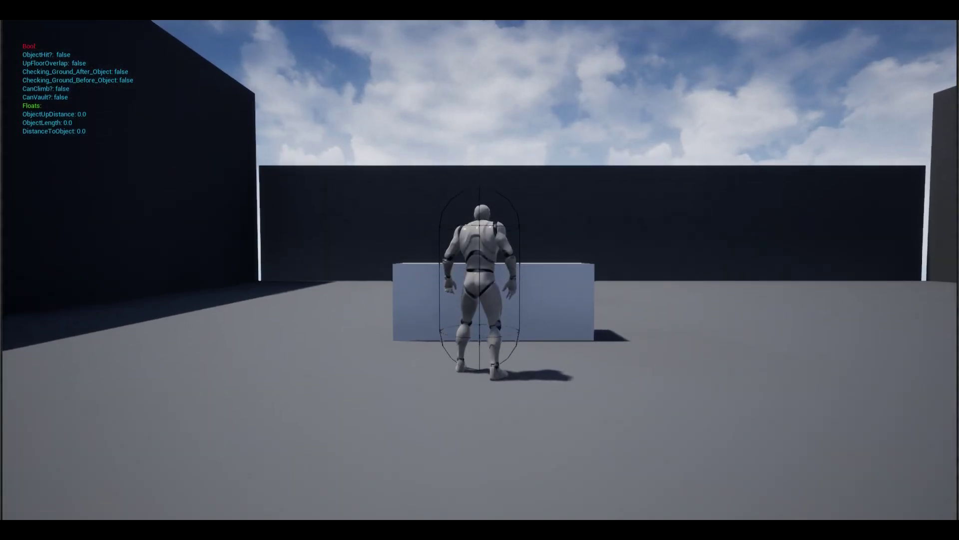
# Play-test the level by running the character at the cube to check the debug traces and printed vault information.
pyautogui.press('w')
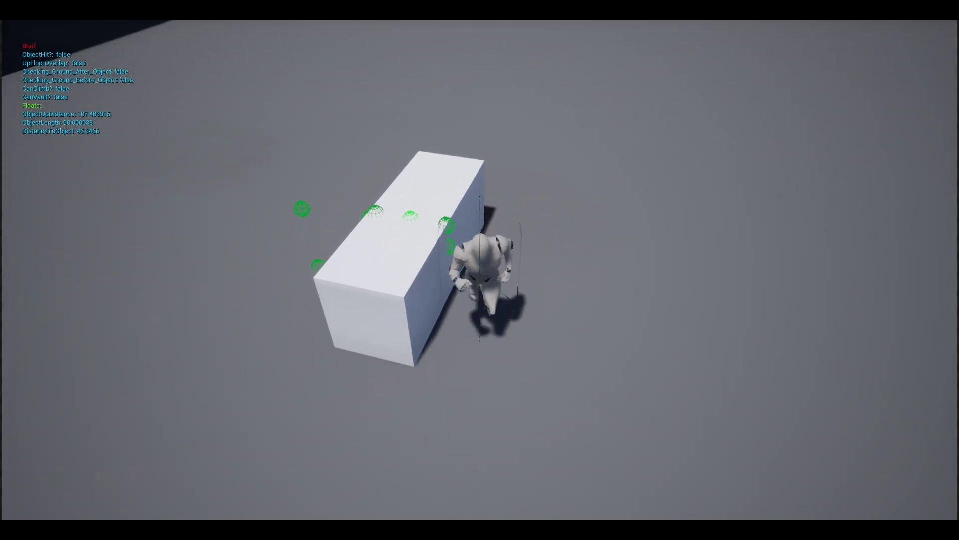
pyautogui.press('Escape')
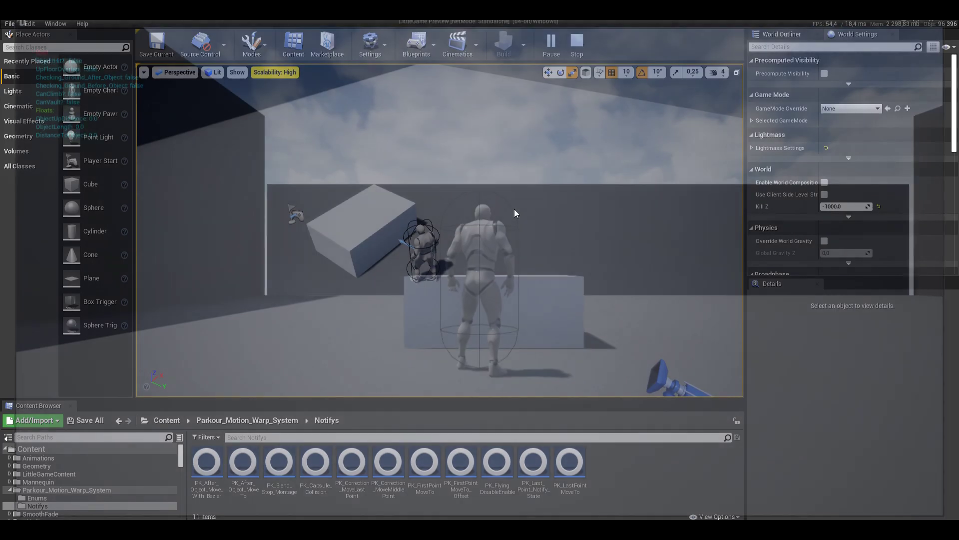
pyautogui.press('w')
pyautogui.press('Escape')
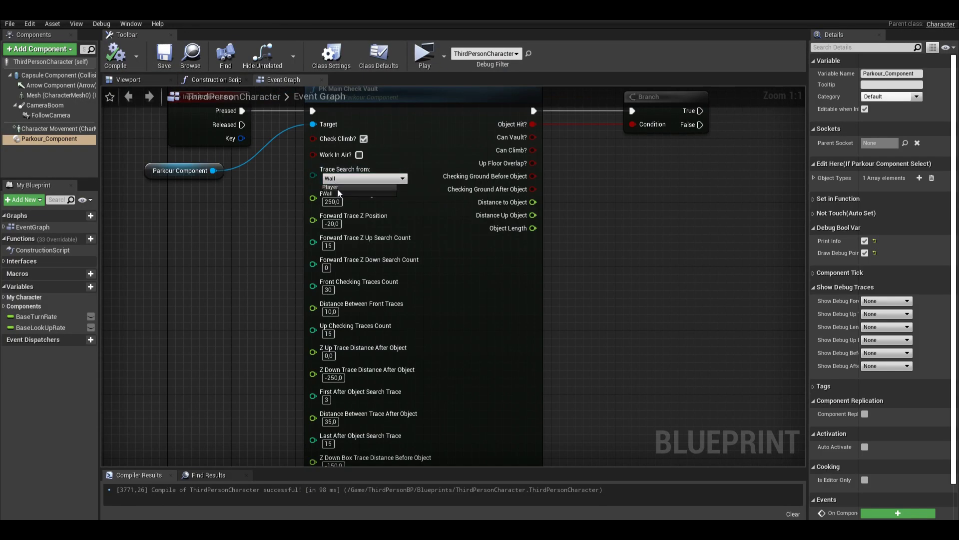
# Set PK Main Check Vault's Trace Search from option to Player and play-test jumping at the cube from different angles.
pyautogui.click(423, 54)
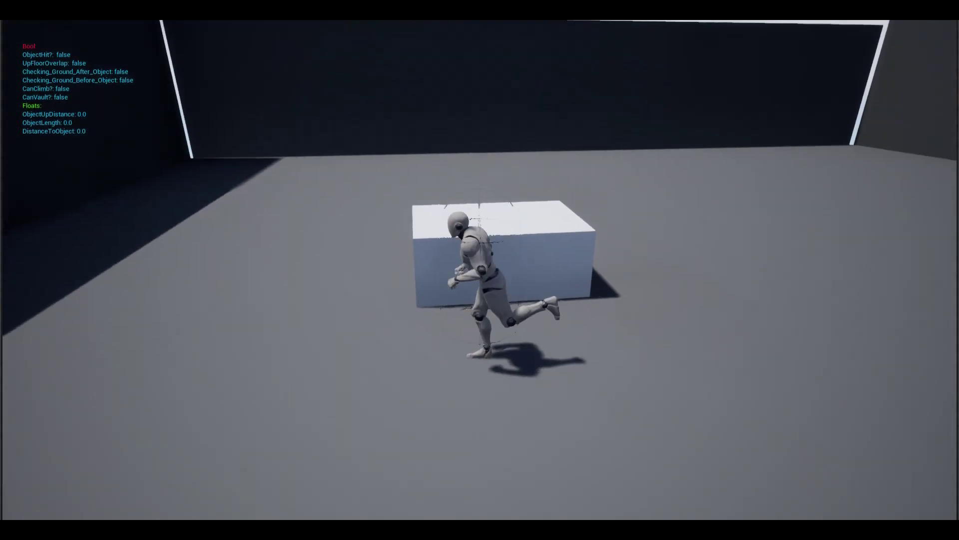
pyautogui.press('w')
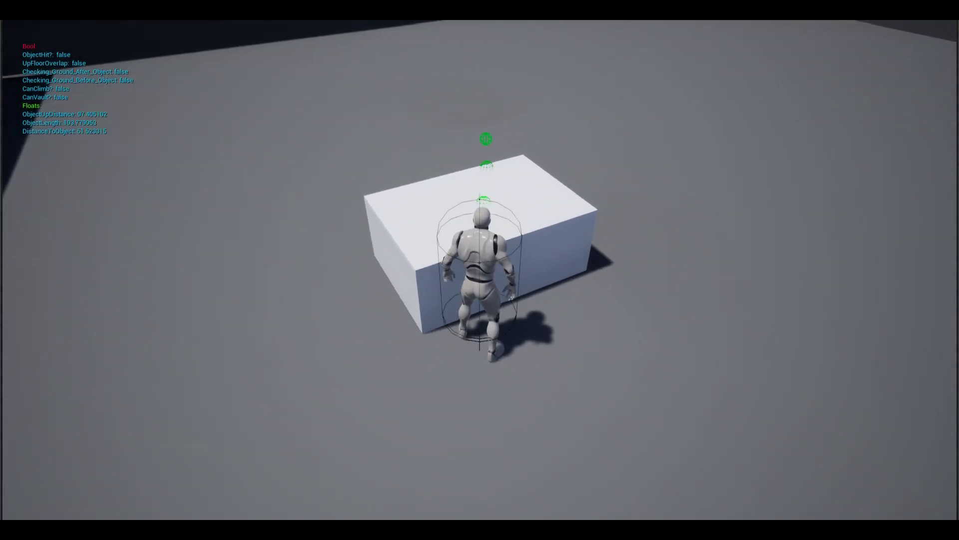
pyautogui.press('space')
pyautogui.press('space')
pyautogui.press('a')
pyautogui.press('w')
pyautogui.press('space')
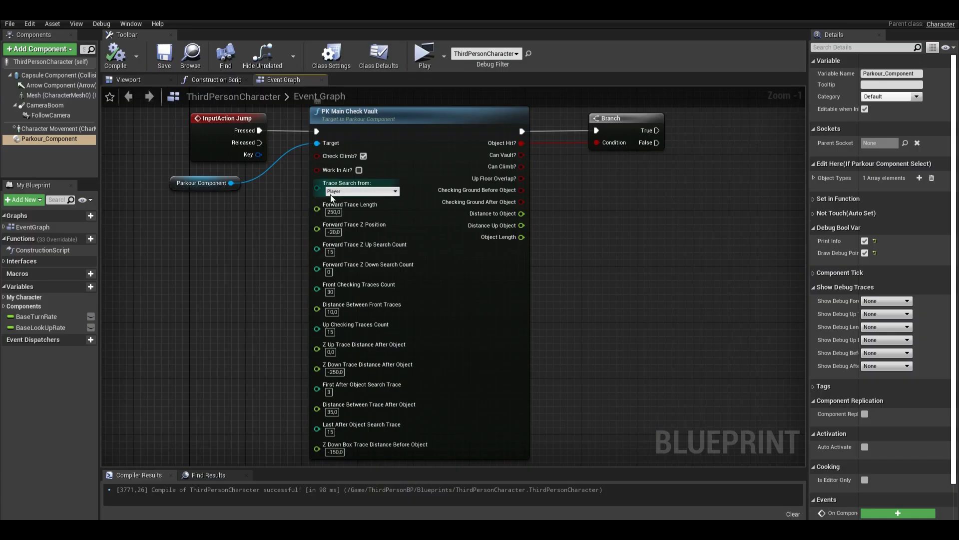
# Set PK Main Check Vault's Trace Search from option to Wall and compile the blueprint.
pyautogui.click(331, 194)
pyautogui.click(334, 205)
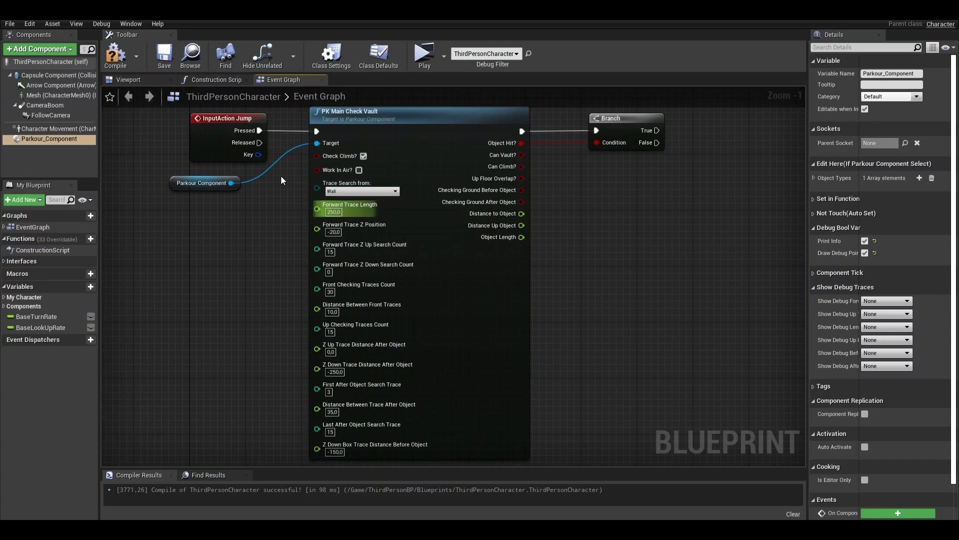
pyautogui.click(112, 56)
# Combine Object Hit? and Can Vault? with an AND node and use its result as the Branch condition.
pyautogui.moveTo(595, 154); pyautogui.dragTo(493, 235, button='right')
pyautogui.scroll(1, 525, 206)
pyautogui.moveTo(507, 213); pyautogui.dragTo(523, 241)
pyautogui.write('and')
pyautogui.press('Return')
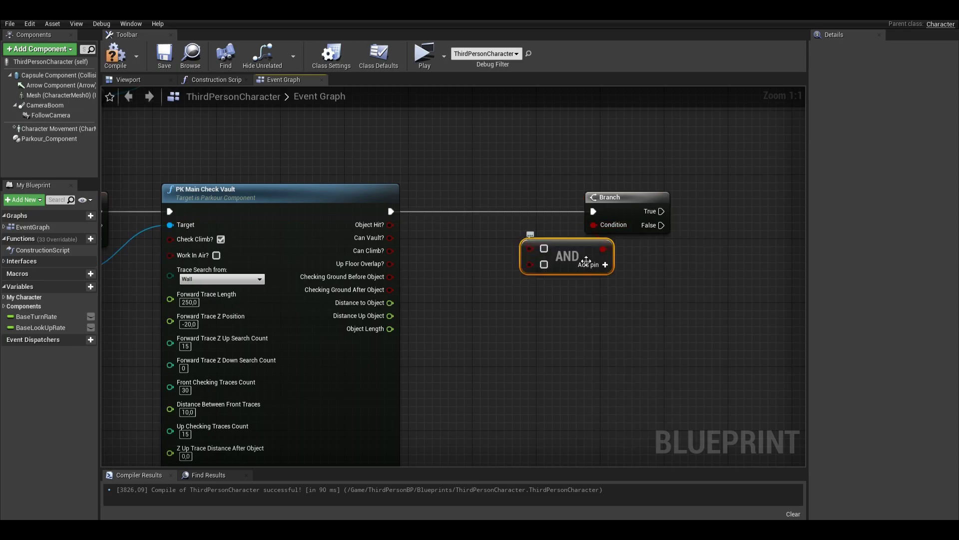
pyautogui.moveTo(477, 270); pyautogui.dragTo(490, 228)
pyautogui.click(629, 291)
# Add a Play Montage node on the True output of the Branch.
pyautogui.moveTo(630, 291); pyautogui.dragTo(452, 279, button='right')
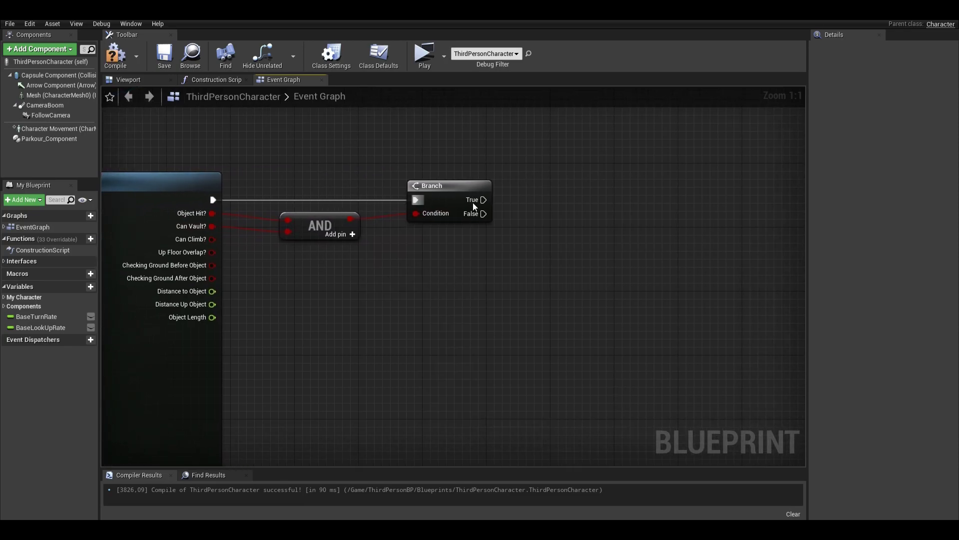
pyautogui.moveTo(615, 194); pyautogui.dragTo(615, 195)
pyautogui.write('pla')
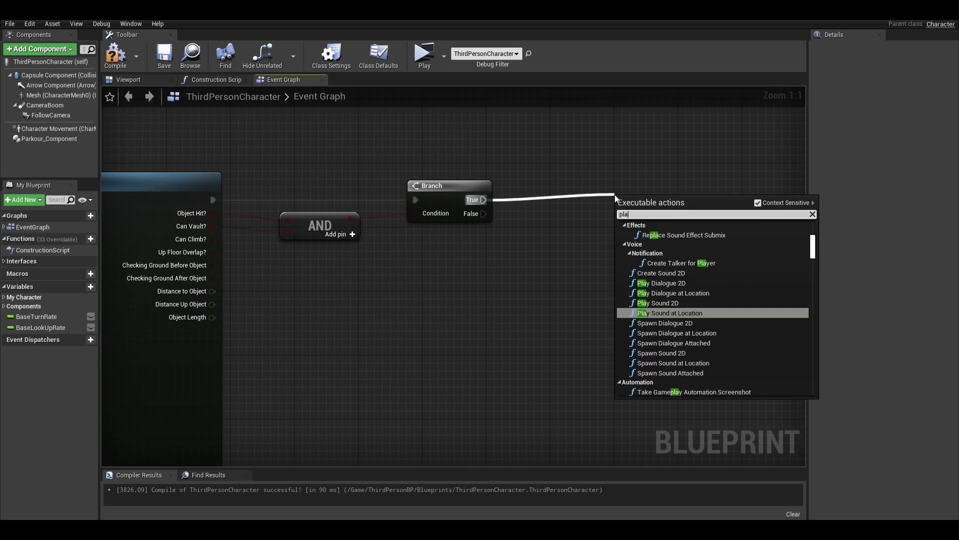
pyautogui.write('y montage')
pyautogui.press('Return')
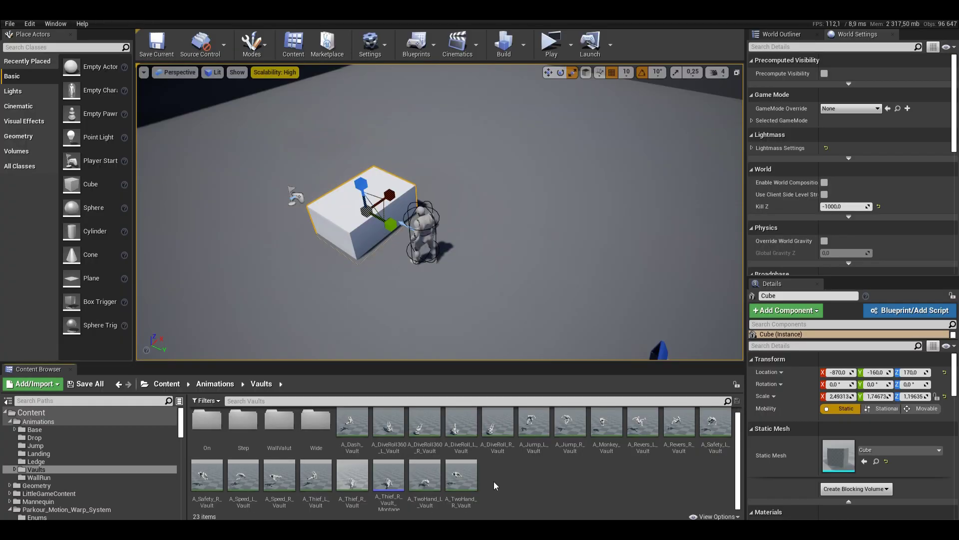
# Open the A_Safety_R_Vault animation, preview it from its first frame, and enable root motion.
pyautogui.doubleClick(210, 497)
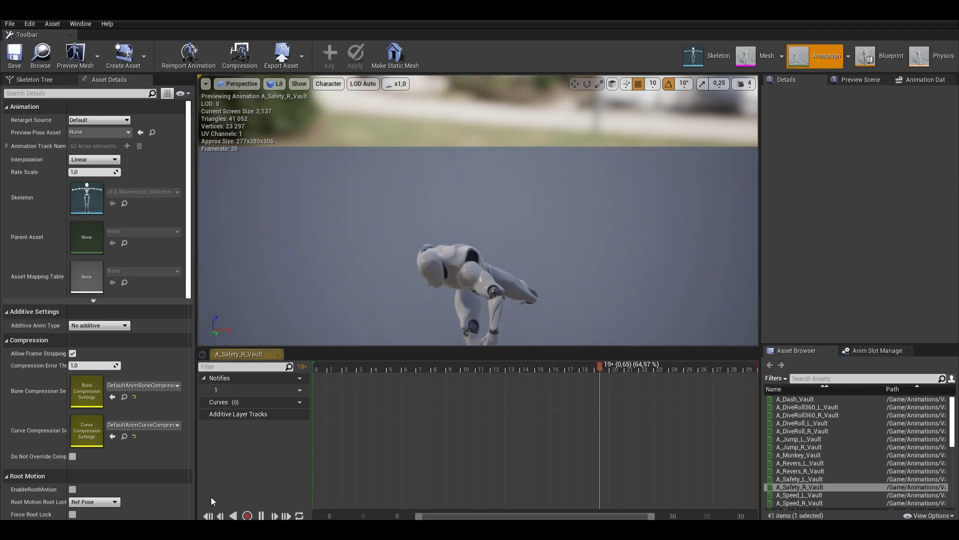
pyautogui.moveTo(349, 250); pyautogui.dragTo(400, 280)
pyautogui.moveTo(458, 275)
pyautogui.mouseDown()
pyautogui.moveTo(469, 249)
pyautogui.moveTo(458, 275)
pyautogui.mouseUp()
pyautogui.click(316, 369)
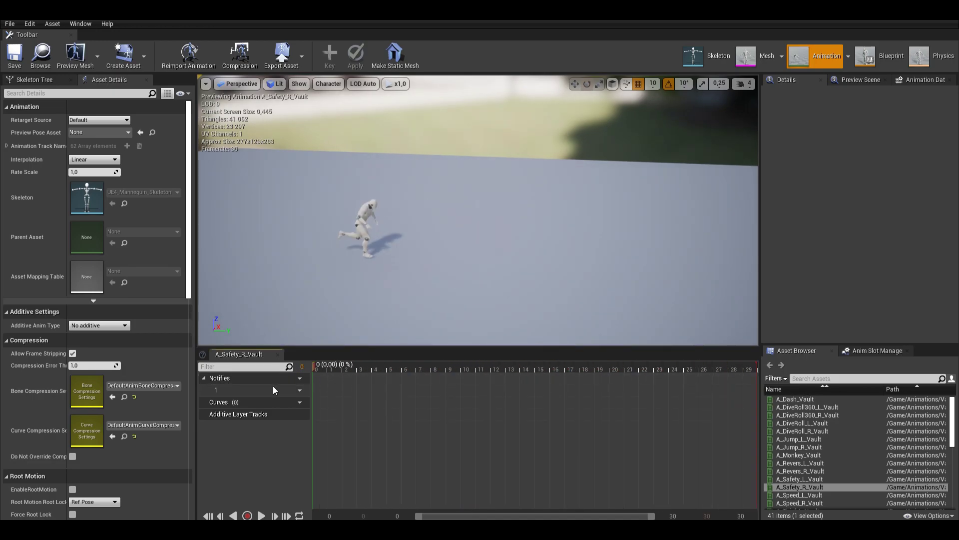
pyautogui.click(73, 489)
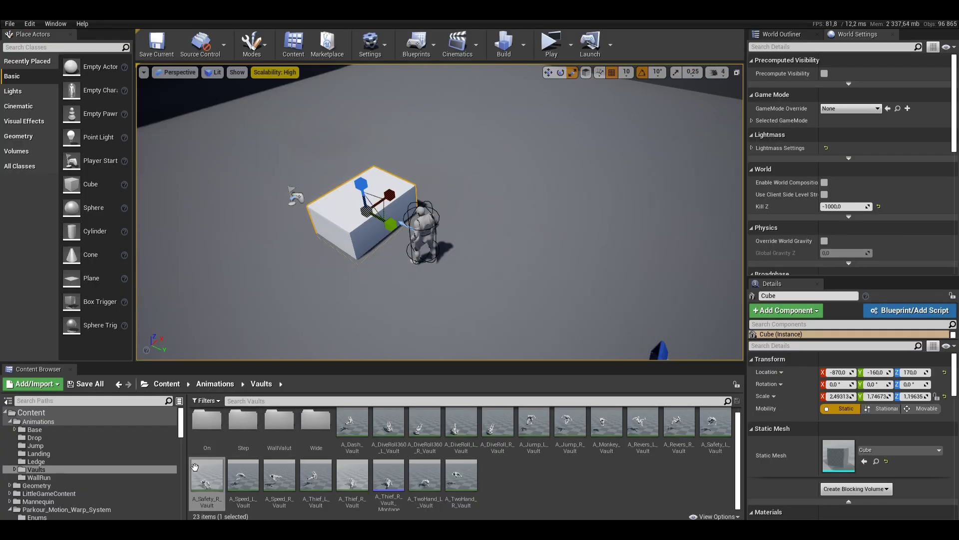
# Create an Anim Montage from the A_Safety_R_Vault animation and open it for editing.
pyautogui.rightClick(203, 466)
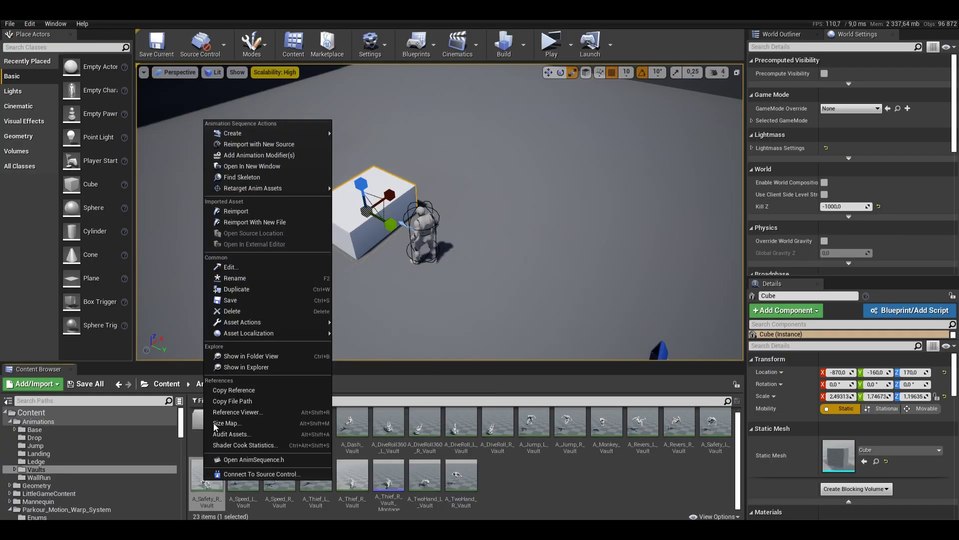
pyautogui.moveTo(268, 137)
pyautogui.click(363, 145)
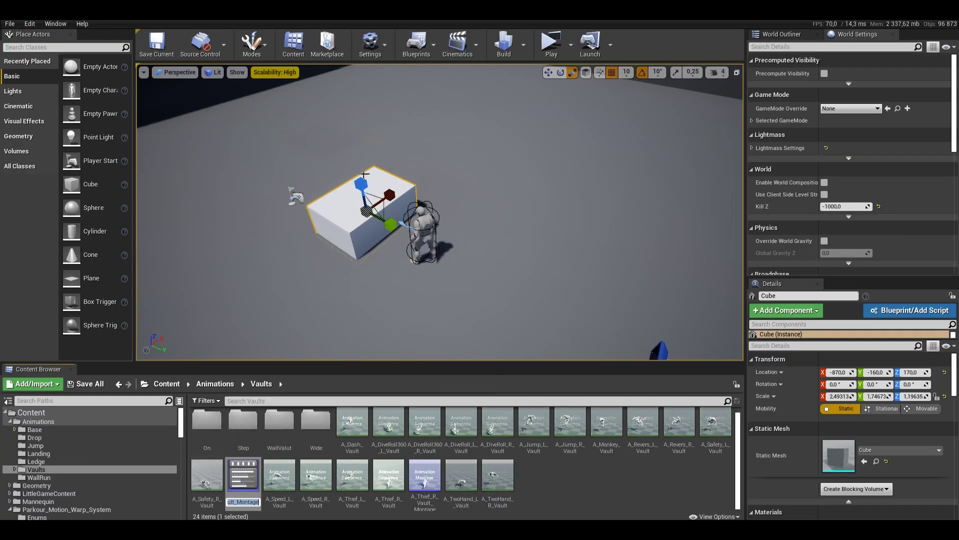
pyautogui.doubleClick(242, 481)
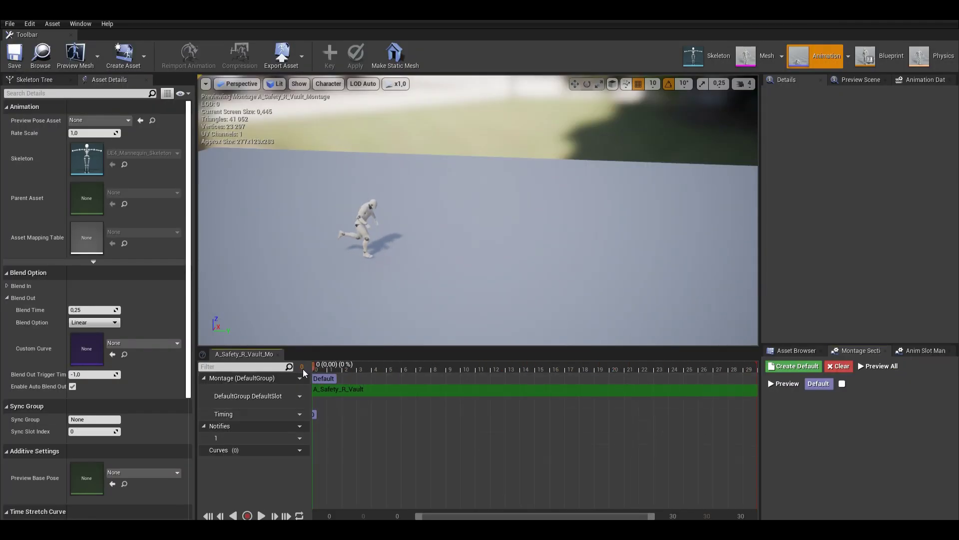
# Add two more notify tracks to the A_Safety_R_Vault montage.
pyautogui.click(300, 426)
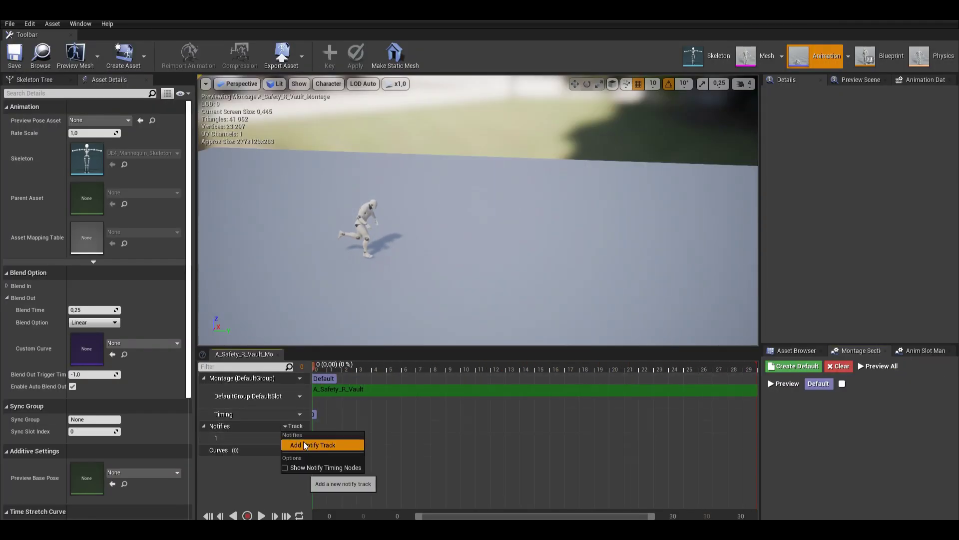
pyautogui.click(305, 445)
pyautogui.click(300, 426)
pyautogui.click(318, 445)
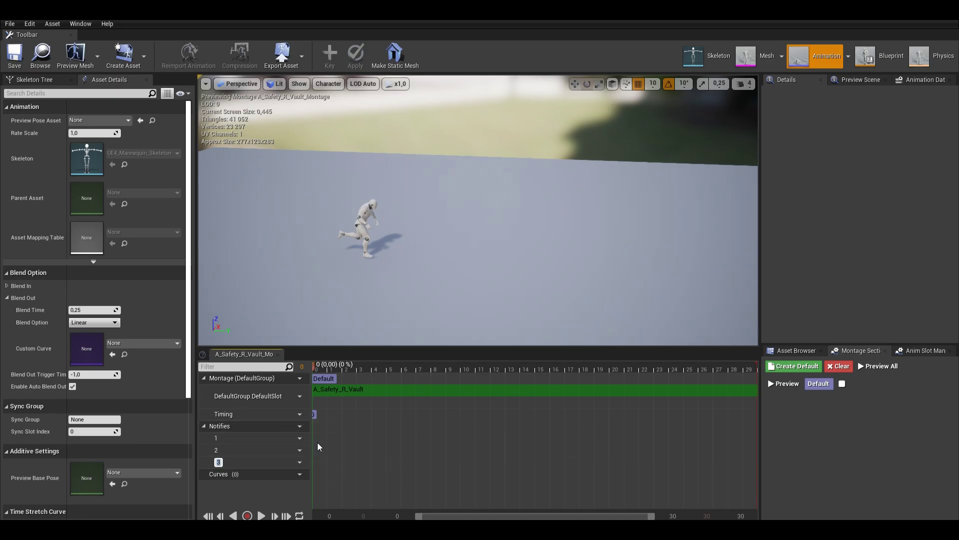
# Add a PK_FirstPointMoveTo_Offset notify at the start of track 1 and set its Front/Back Offset to -100.
pyautogui.rightClick(315, 437)
pyautogui.moveTo(339, 453)
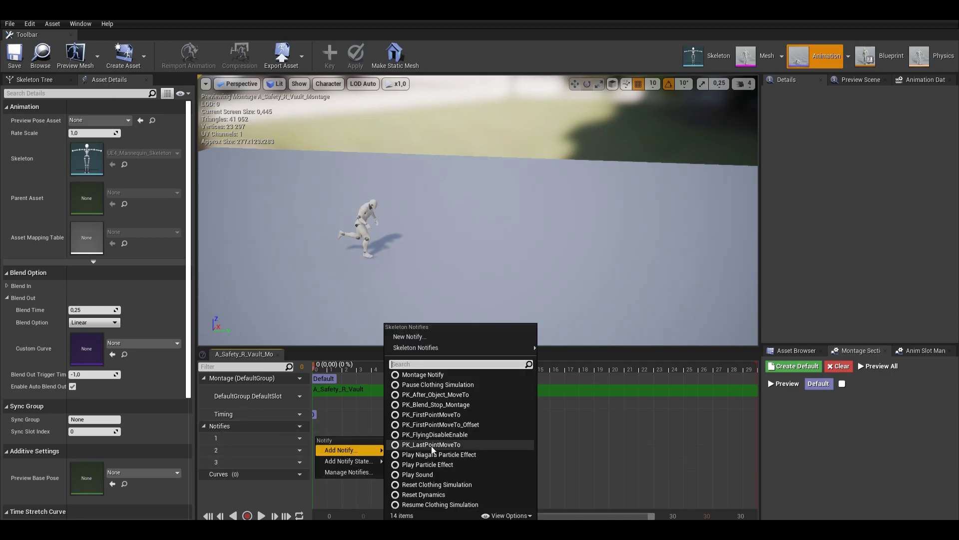
pyautogui.click(439, 425)
pyautogui.click(362, 438)
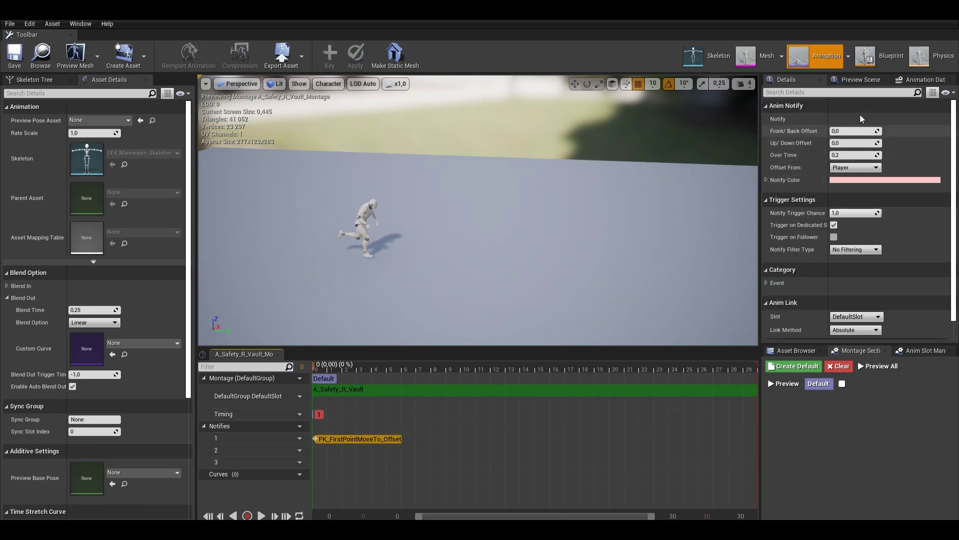
pyautogui.click(844, 171)
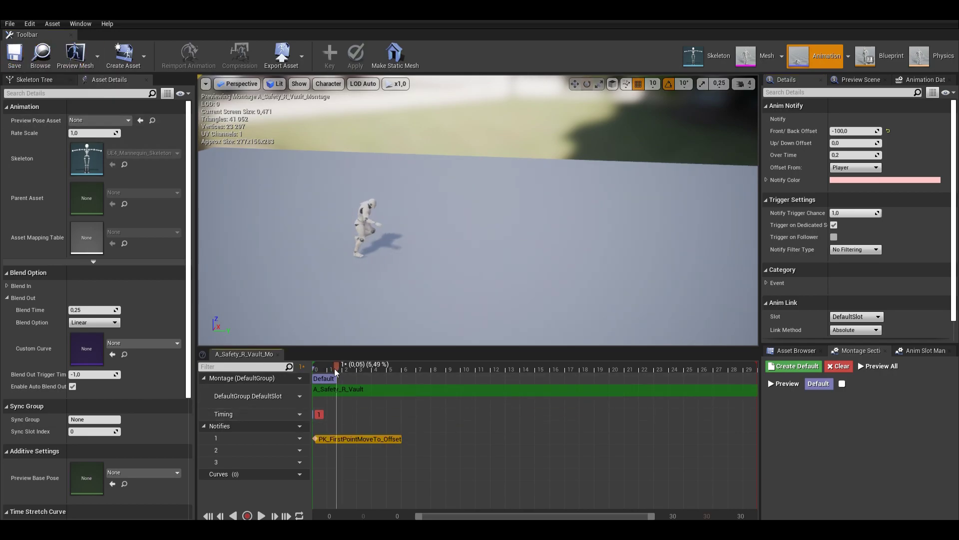
# Assign the A_Safety_R_Vault montage to the Play Anim Montage node in ThirdPersonCharacter and compile the blueprint.
pyautogui.click(180, 11)
pyautogui.click(631, 237)
pyautogui.click(116, 55)
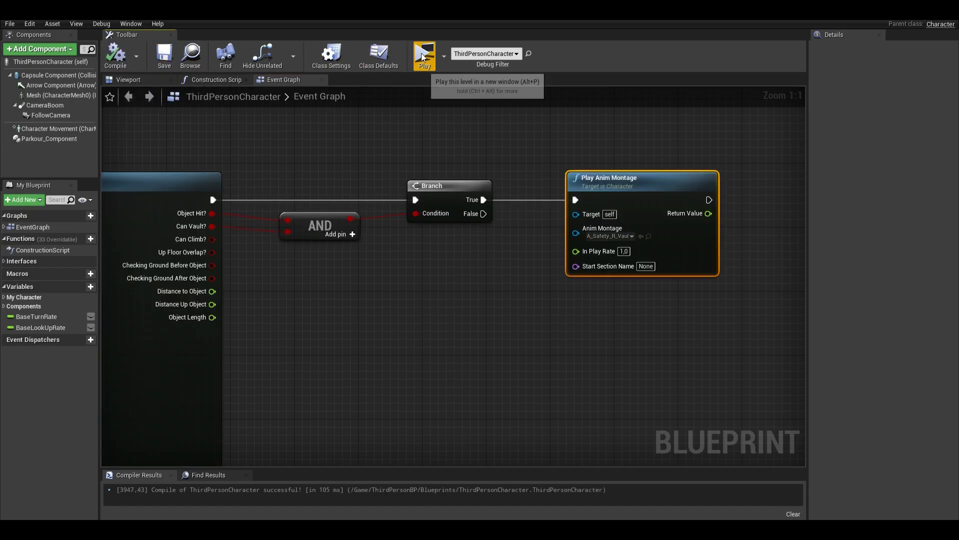
# Play-test jumping at the cube to check the start of the vault montage.
pyautogui.click(425, 54)
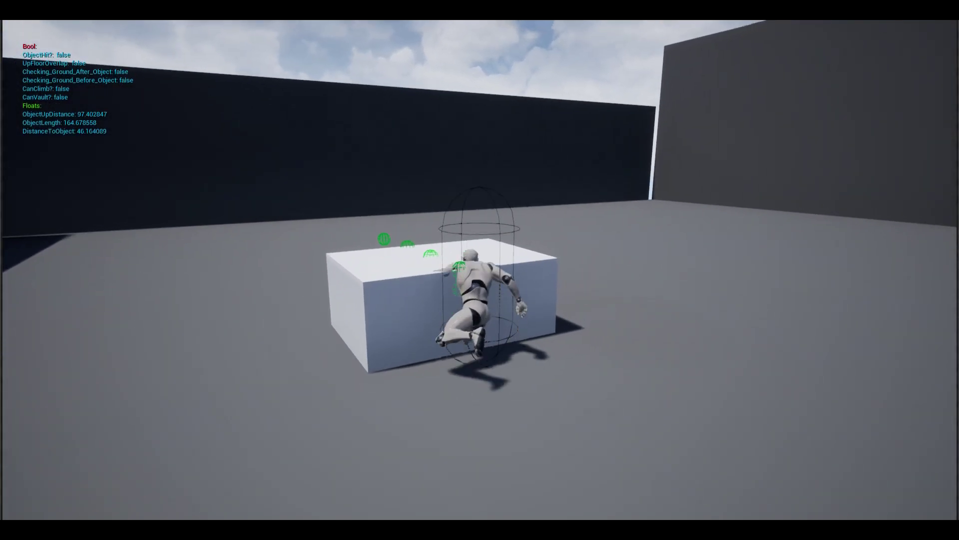
pyautogui.press('space')
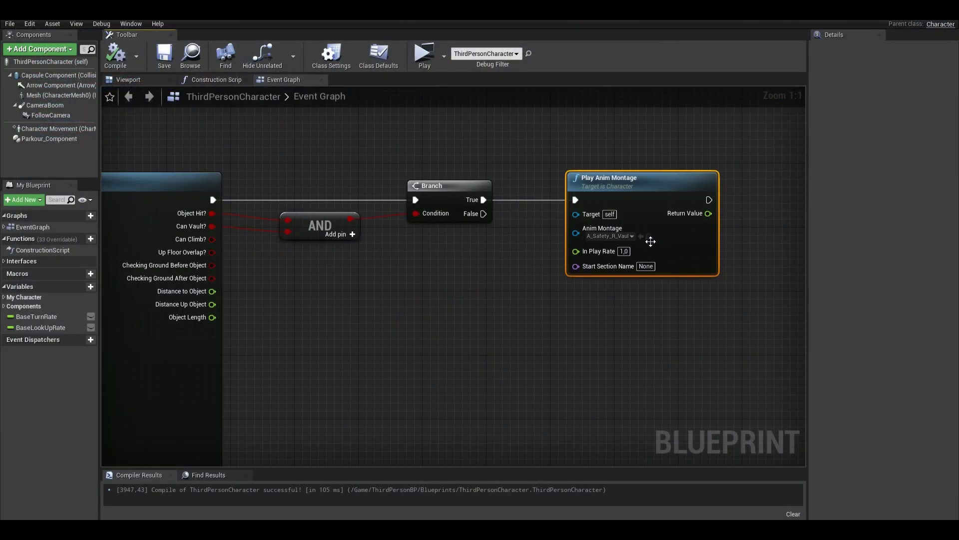
pyautogui.moveTo(372, 290); pyautogui.dragTo(394, 262, button='right')
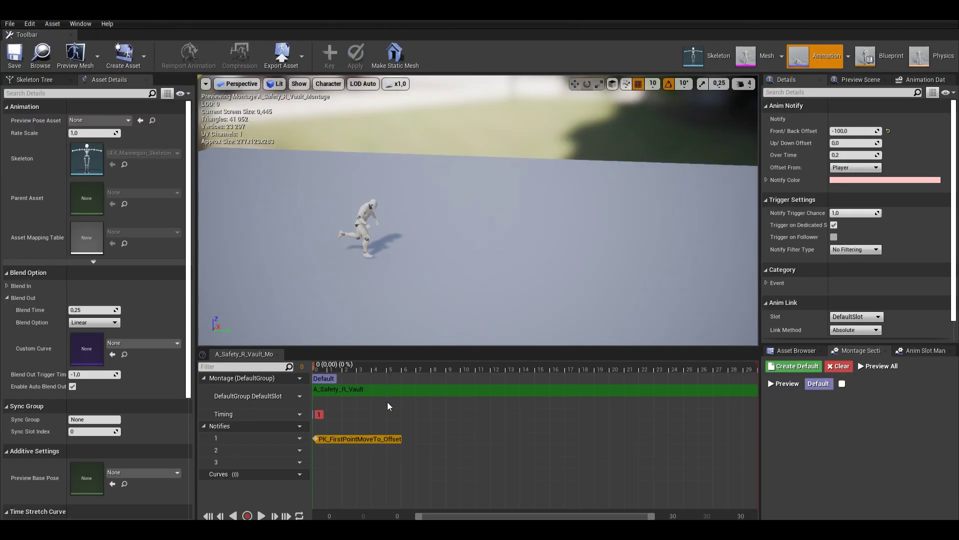
# Add a PK_FlyingDisableEnable notify near the start of track 2 in the montage and play-test the vault in the level.
pyautogui.rightClick(319, 455)
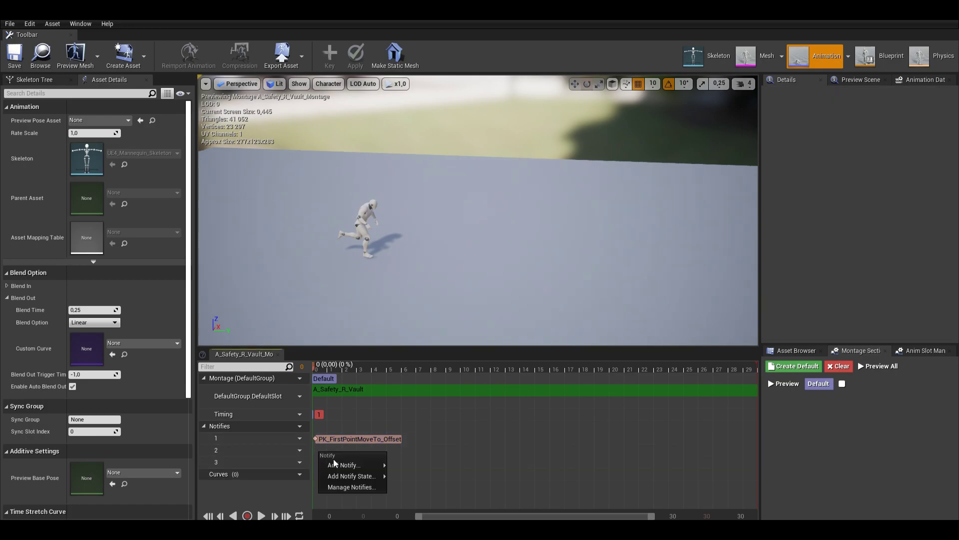
pyautogui.moveTo(343, 466)
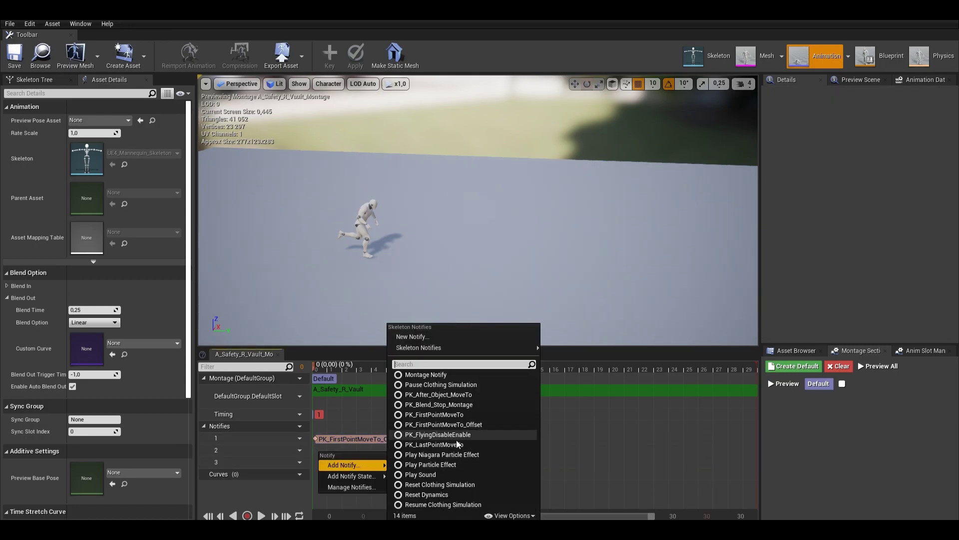
pyautogui.click(438, 435)
pyautogui.click(338, 453)
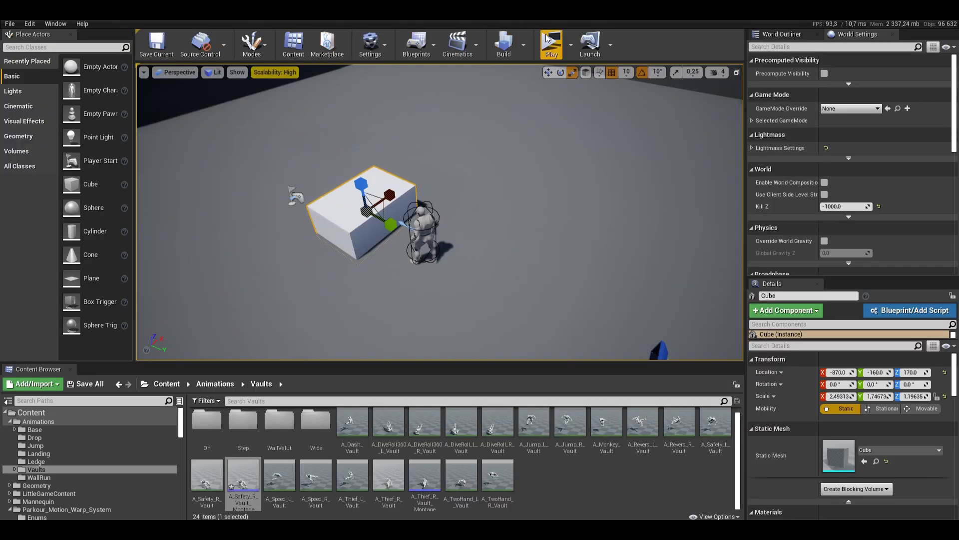
pyautogui.click(548, 38)
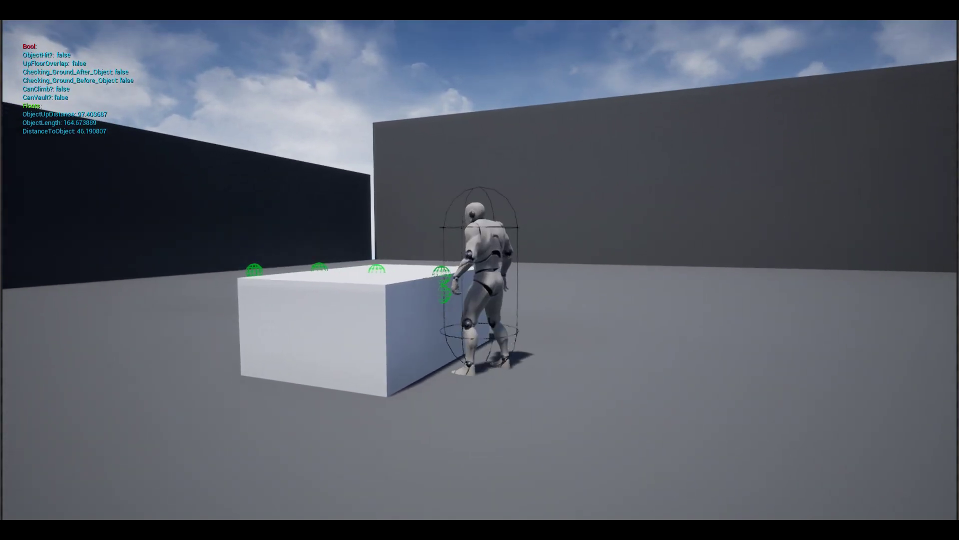
pyautogui.press('Escape')
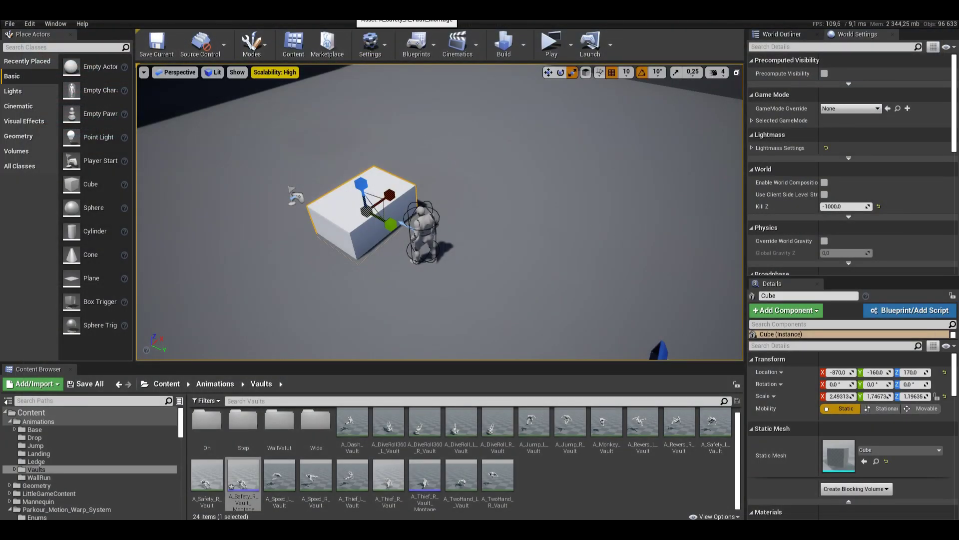
# Add a PK_FirstPointMoveTo notify at about 0.10 s on track 3 of the A_Safety_R_Vault montage.
pyautogui.click(351, 11)
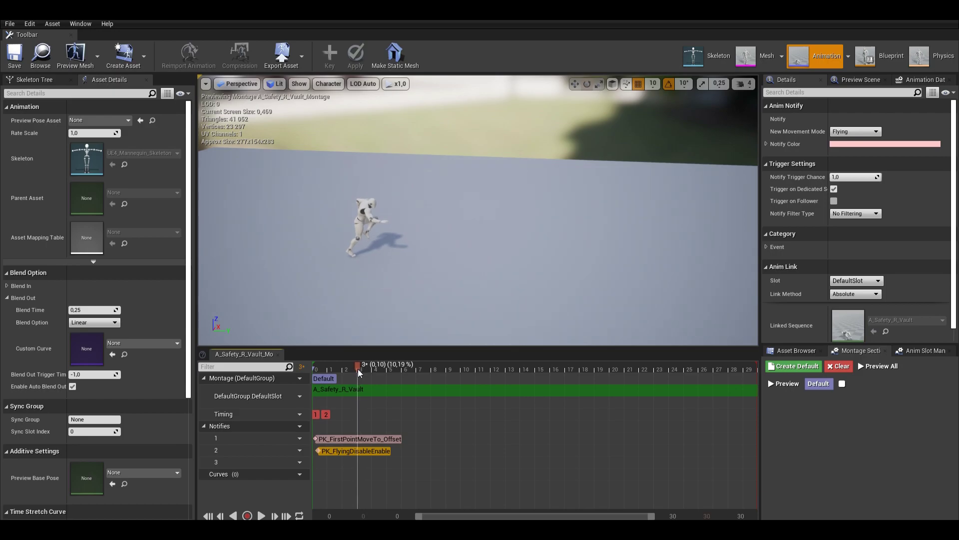
pyautogui.rightClick(358, 464)
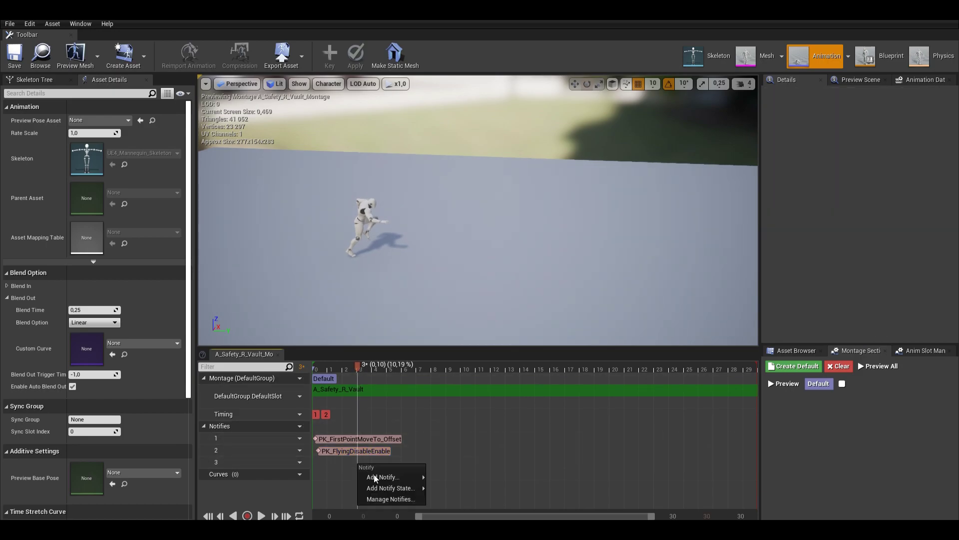
pyautogui.moveTo(381, 477)
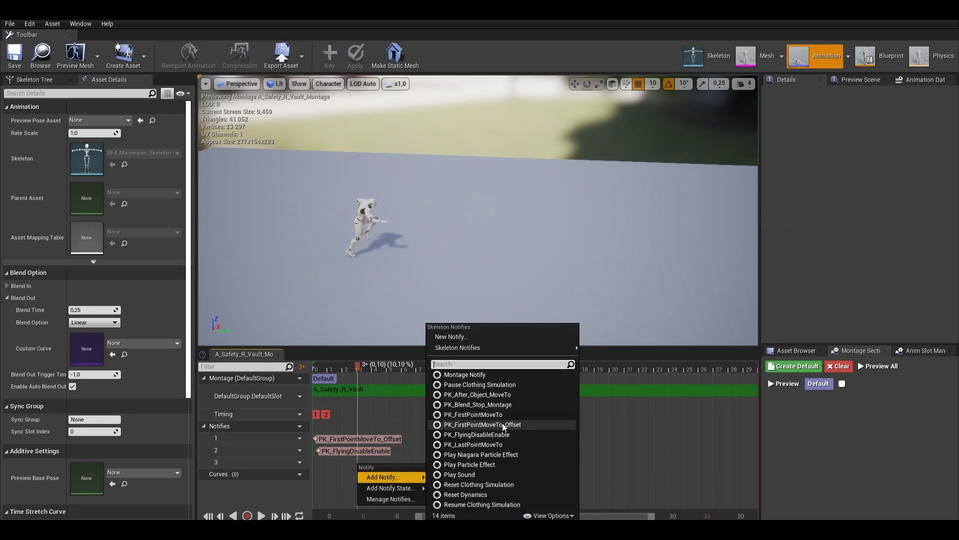
pyautogui.click(500, 414)
pyautogui.click(386, 464)
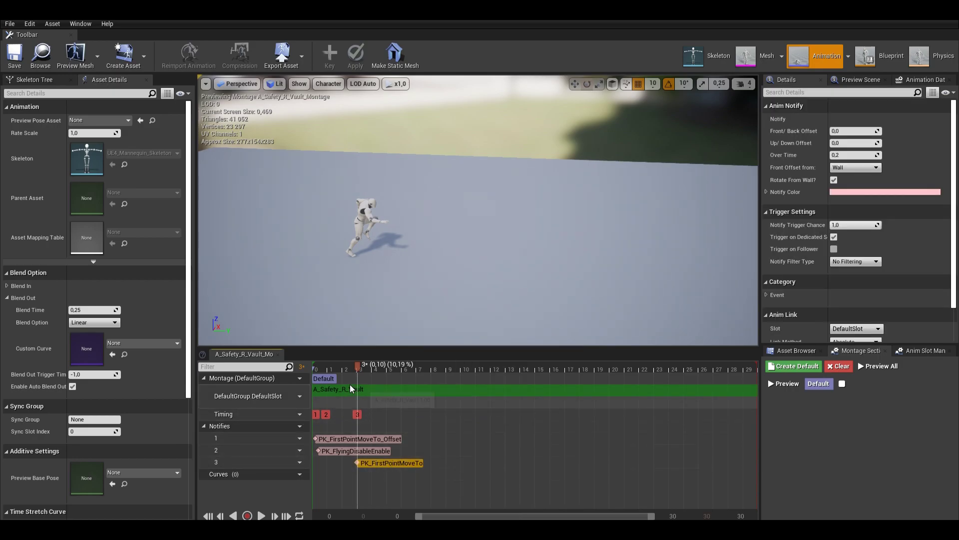
# Scrub through the montage and play-test vaulting over the cube in the level.
pyautogui.moveTo(355, 366); pyautogui.dragTo(442, 376)
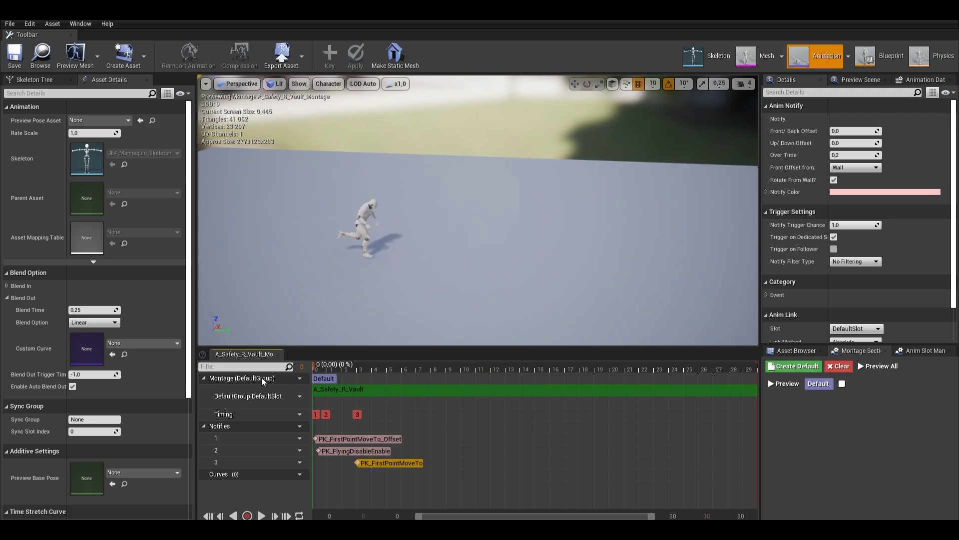
pyautogui.click(55, 10)
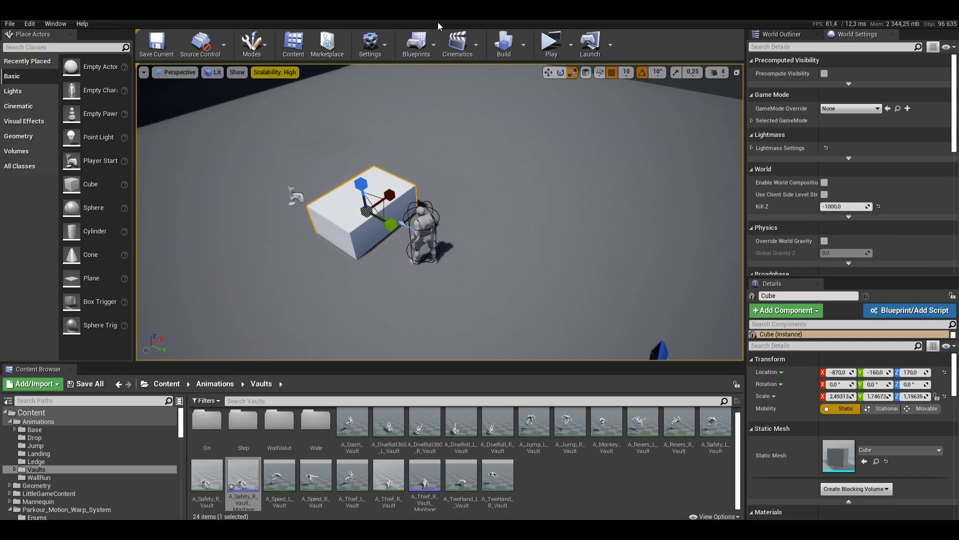
pyautogui.click(552, 45)
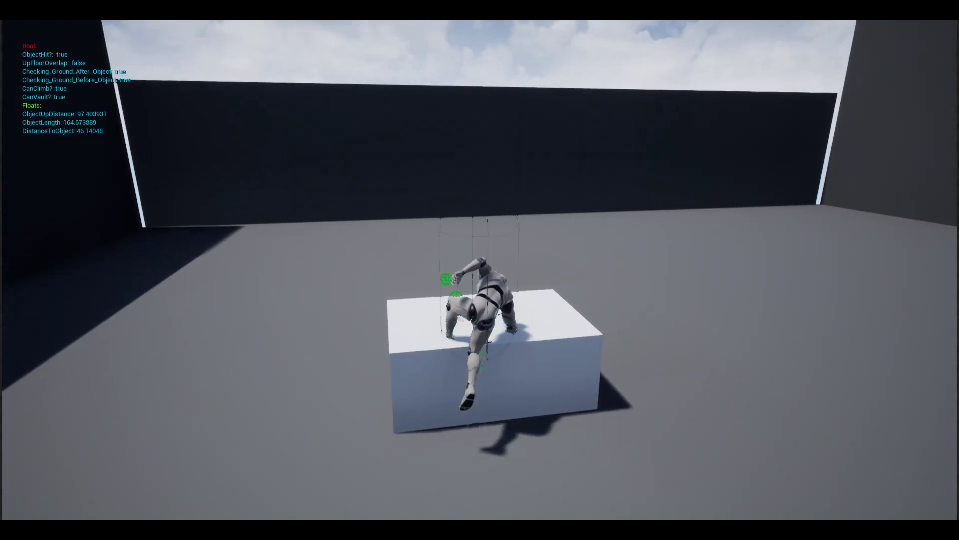
pyautogui.press('w')
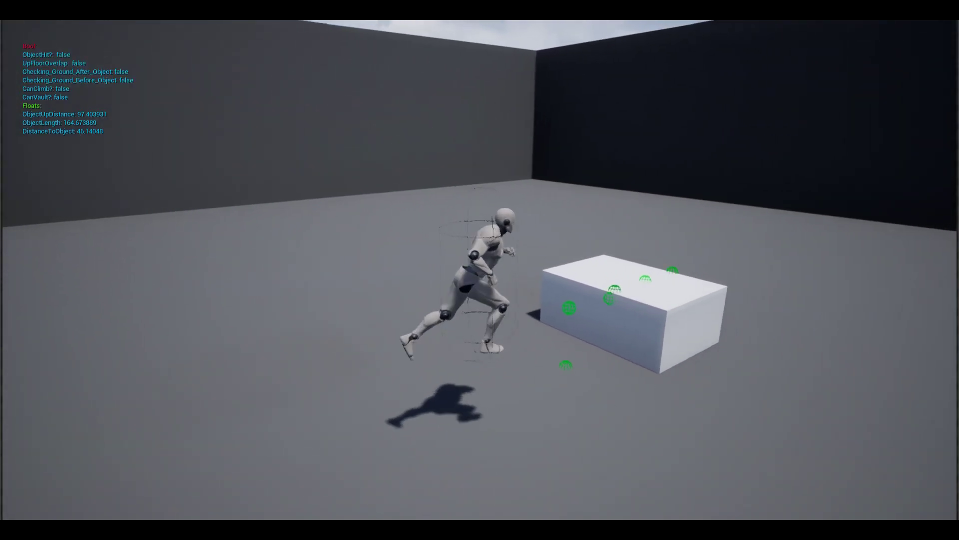
pyautogui.press('Escape')
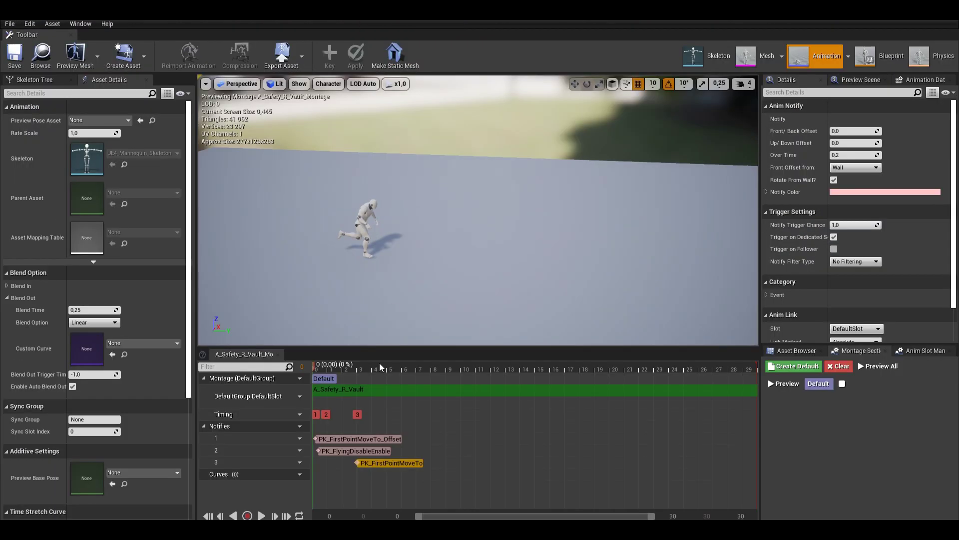
# Add a second PK_FlyingDisableEnable notify on track 2 at about 0.80 s and set its New Movement Mode to Walking.
pyautogui.moveTo(310, 364); pyautogui.dragTo(545, 373)
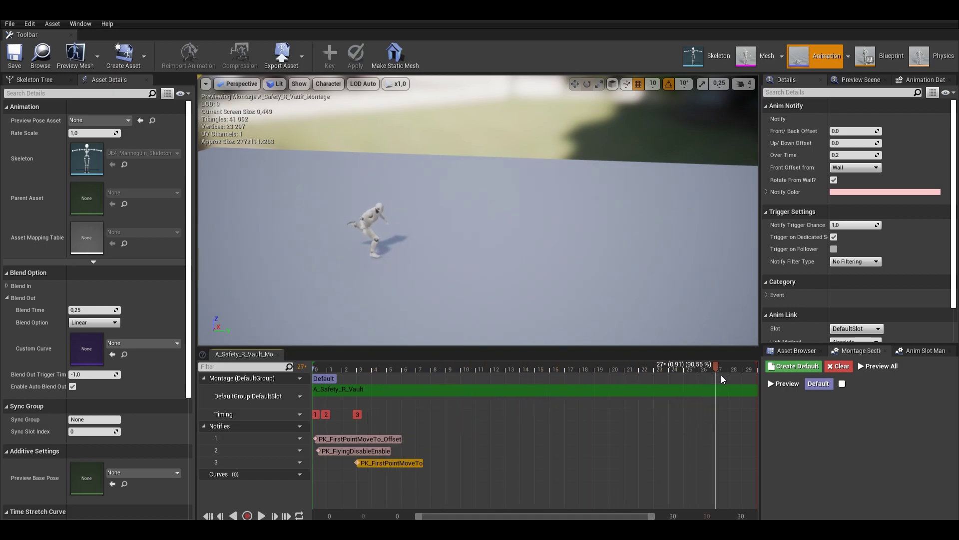
pyautogui.moveTo(664, 382); pyautogui.dragTo(667, 378)
pyautogui.rightClick(670, 449)
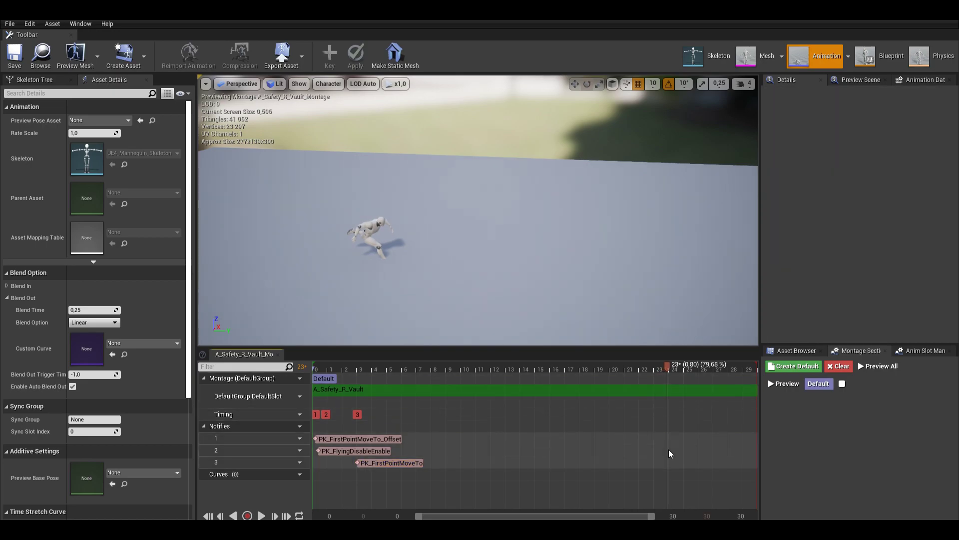
pyautogui.moveTo(695, 464)
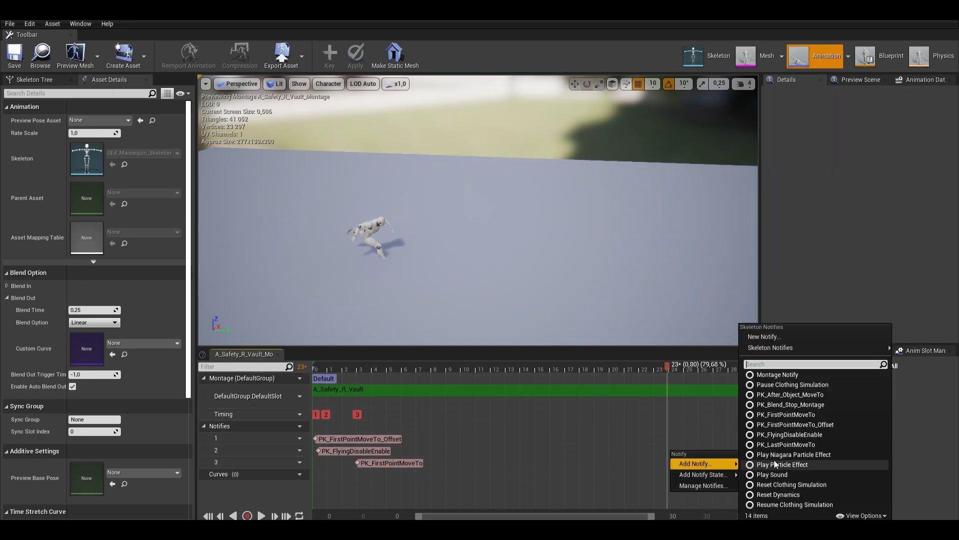
pyautogui.click(796, 436)
pyautogui.click(691, 454)
pyautogui.click(847, 131)
pyautogui.click(847, 146)
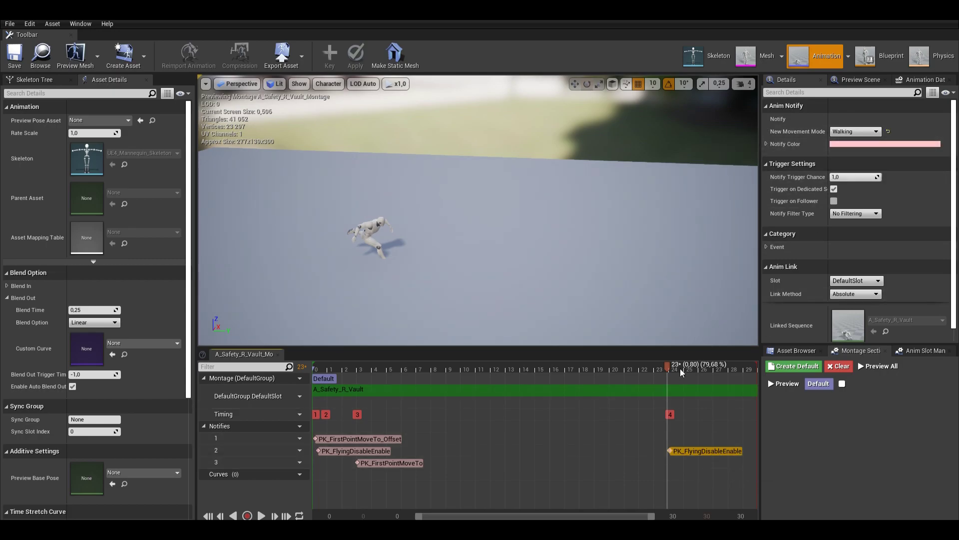
# Move the Walking notify on track 2 to about frame 26, scrub back through the montage, and return to the level.
pyautogui.moveTo(698, 374)
pyautogui.mouseDown()
pyautogui.moveTo(674, 373)
pyautogui.moveTo(701, 374)
pyautogui.mouseUp()
pyautogui.moveTo(710, 451)
pyautogui.mouseDown()
pyautogui.moveTo(738, 452)
pyautogui.moveTo(726, 450)
pyautogui.mouseUp()
pyautogui.moveTo(703, 365); pyautogui.dragTo(332, 375)
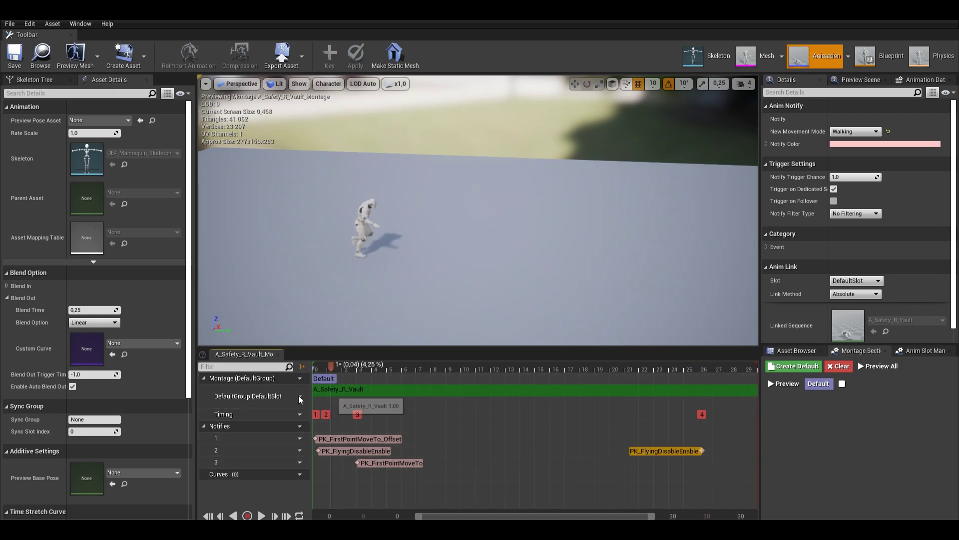
pyautogui.moveTo(392, 400); pyautogui.dragTo(160, 138)
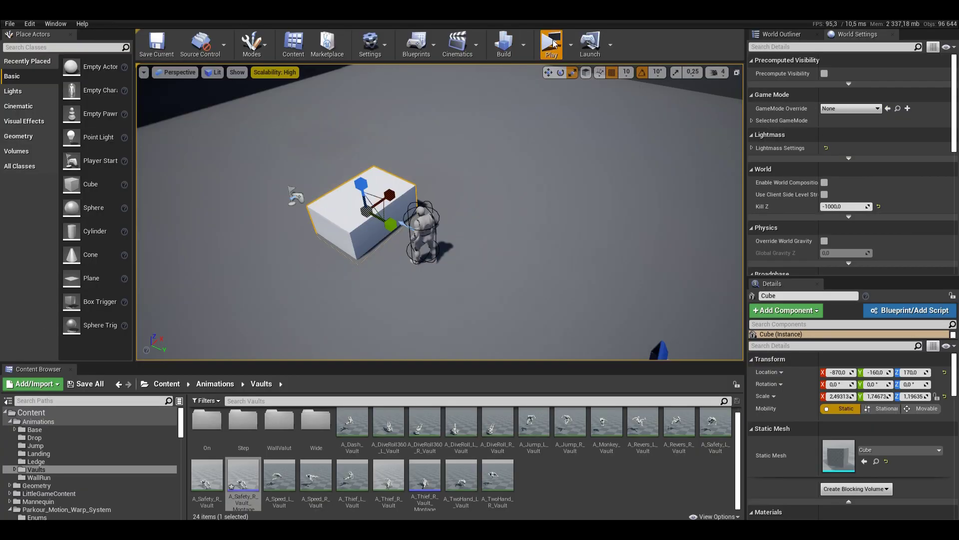
# Play-test vaulting over the cube in the level, then stop the session.
pyautogui.click(552, 43)
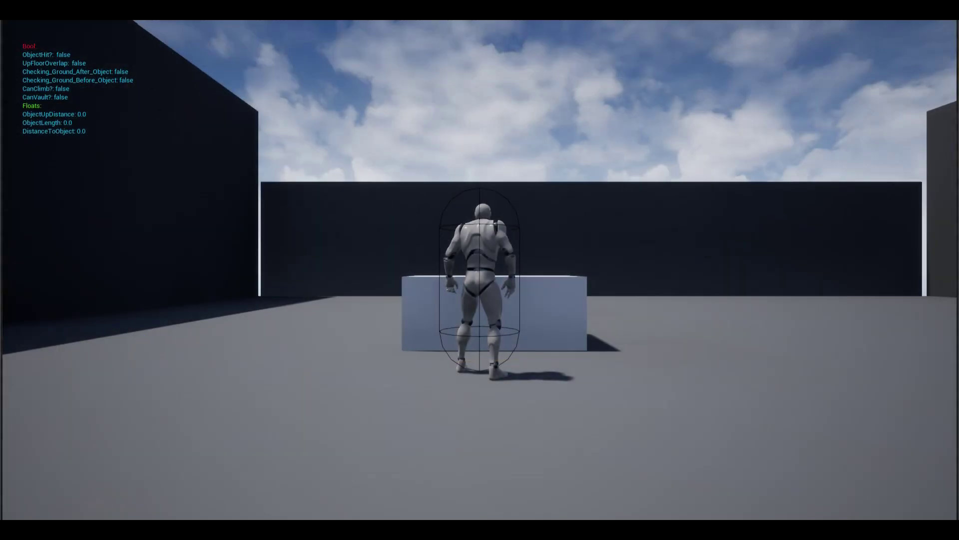
pyautogui.press('w')
pyautogui.press('w')
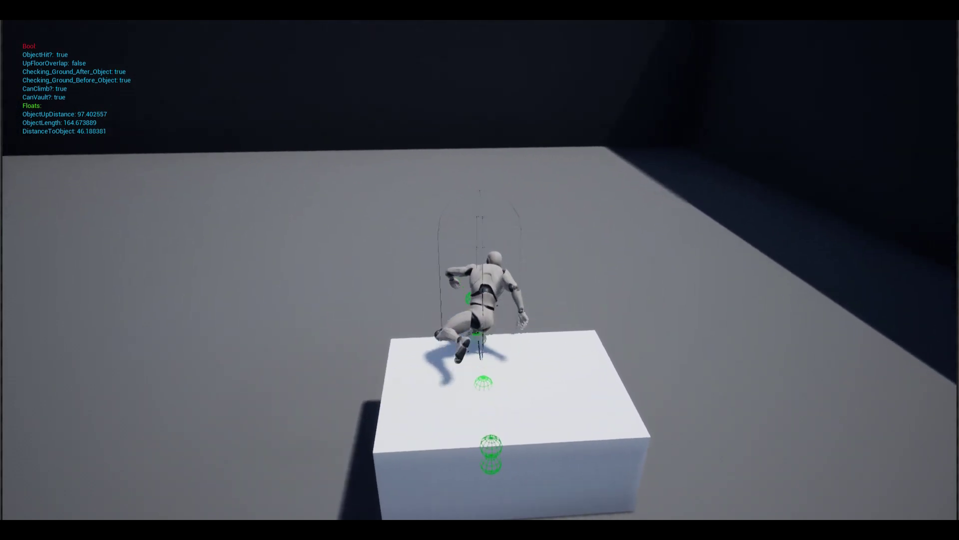
pyautogui.press('w')
pyautogui.press('Escape')
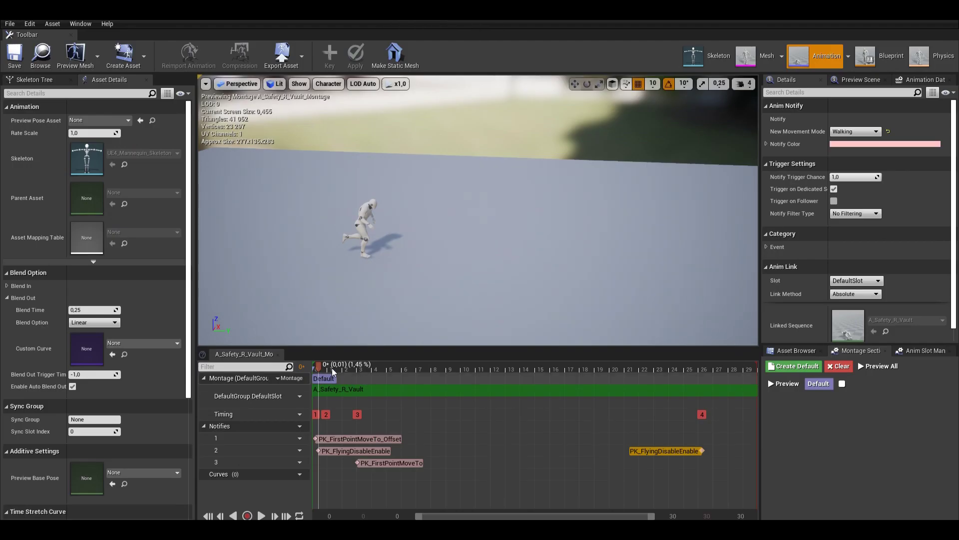
# Add a PK_Last_Point_Notify_State on track 2 of the montage at about frame 9 (0.30 s).
pyautogui.moveTo(332, 368); pyautogui.dragTo(437, 375)
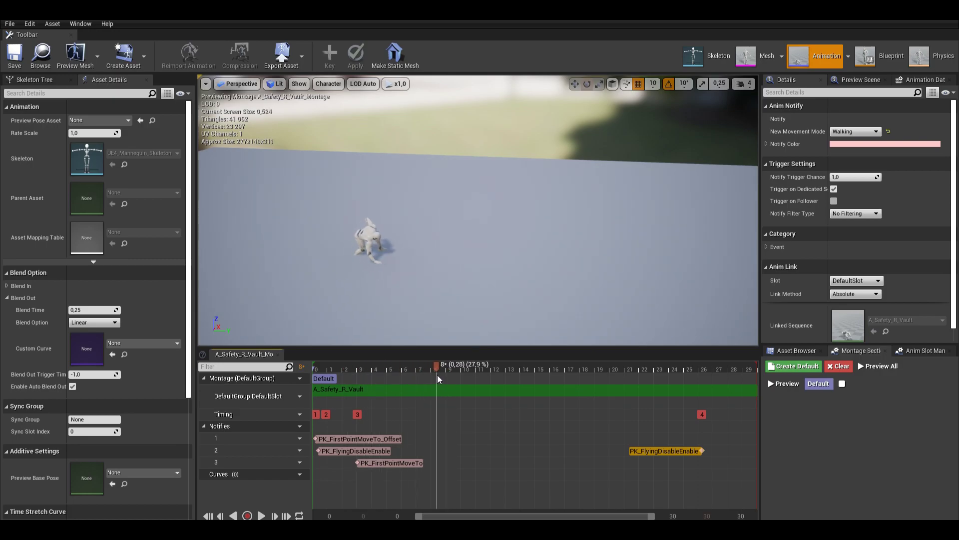
pyautogui.rightClick(446, 449)
pyautogui.moveTo(480, 472)
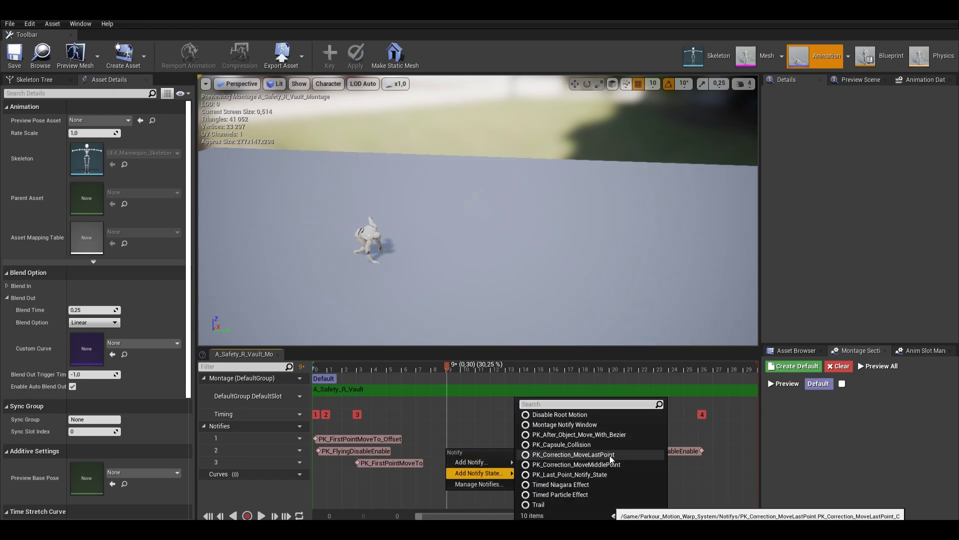
pyautogui.click(606, 475)
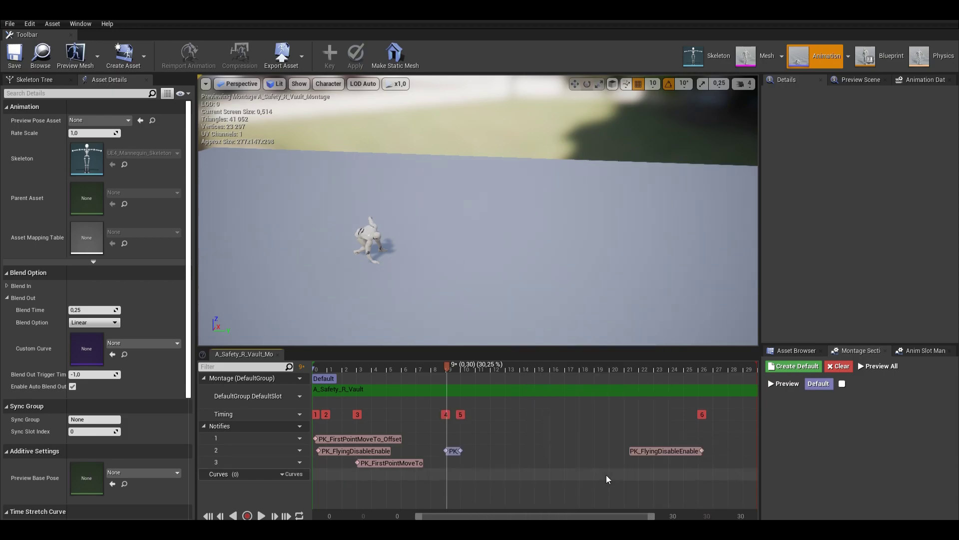
# Stretch the PK_Last_Point_Notify_State on track 2 so it ends at about frame 19 (0.65 s).
pyautogui.moveTo(464, 450); pyautogui.dragTo(504, 451)
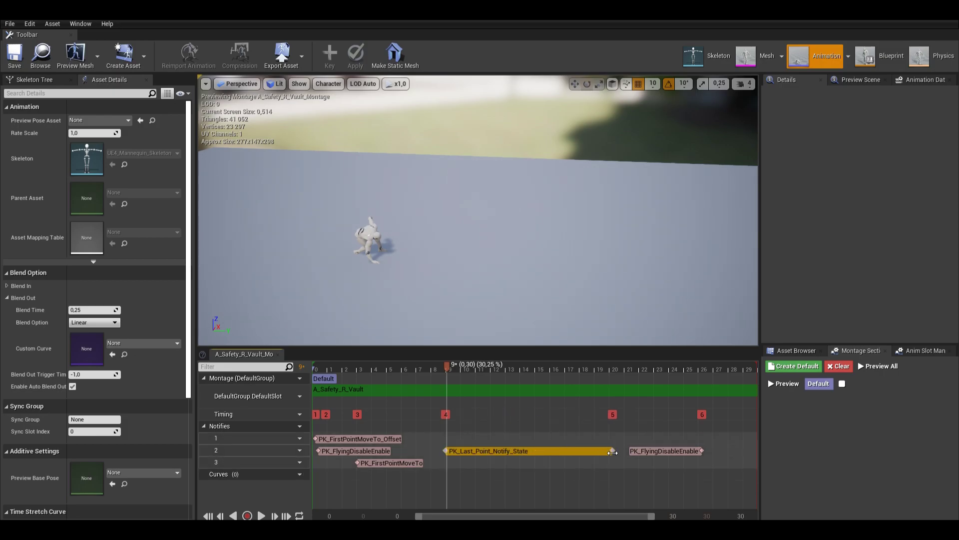
pyautogui.moveTo(587, 385); pyautogui.dragTo(630, 386)
pyautogui.click(597, 391)
pyautogui.moveTo(612, 451); pyautogui.dragTo(600, 451)
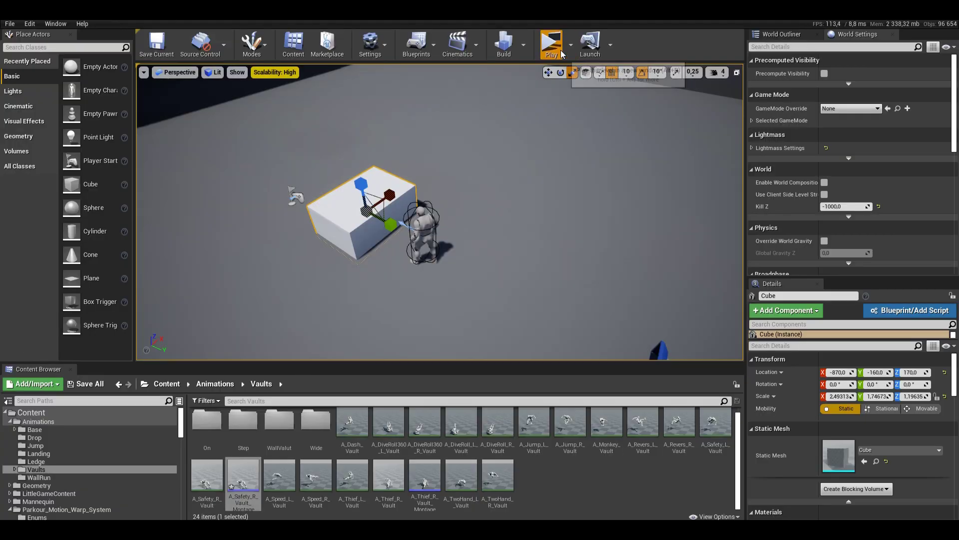
# Play-test the vault over the cube with the last-point notify state in place.
pyautogui.click(550, 39)
pyautogui.press('w')
pyautogui.press('space')
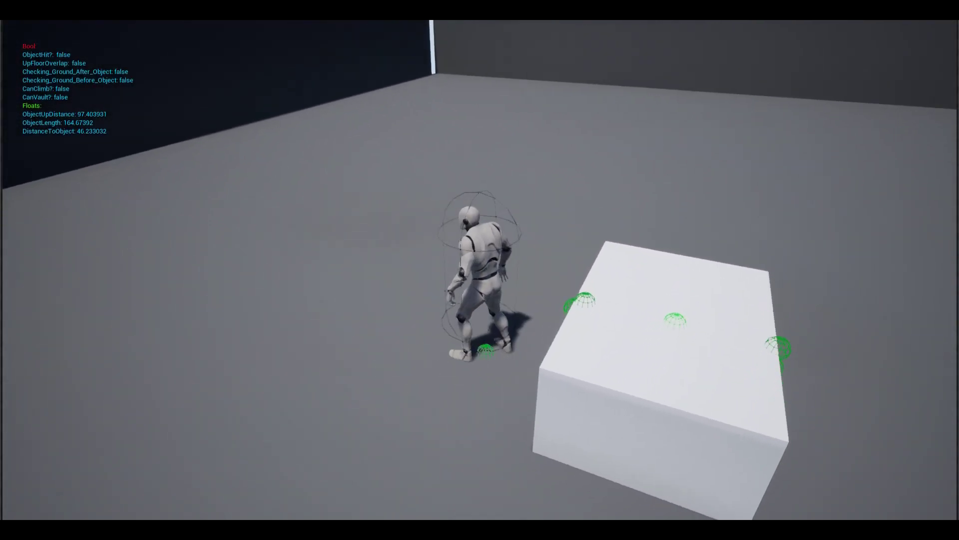
pyautogui.press('space')
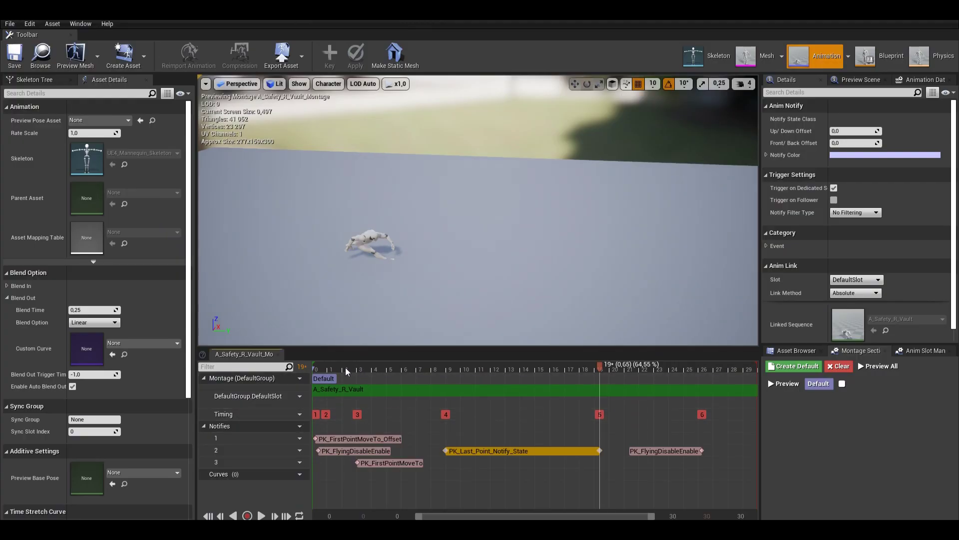
# Move the PK_FirstPointMoveTo notify on track 3 to about 0.07 s and play-test the vault.
pyautogui.moveTo(346, 368); pyautogui.dragTo(347, 373)
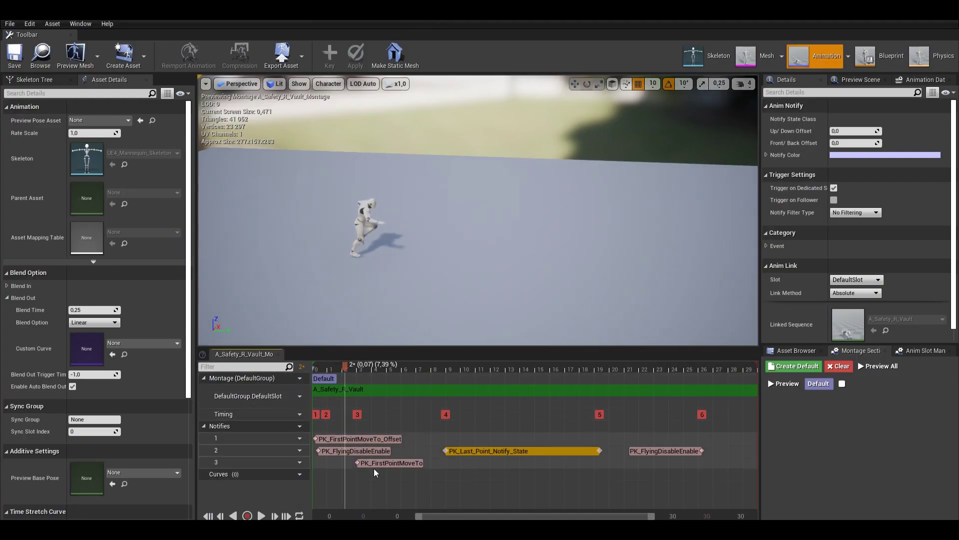
pyautogui.click(370, 462)
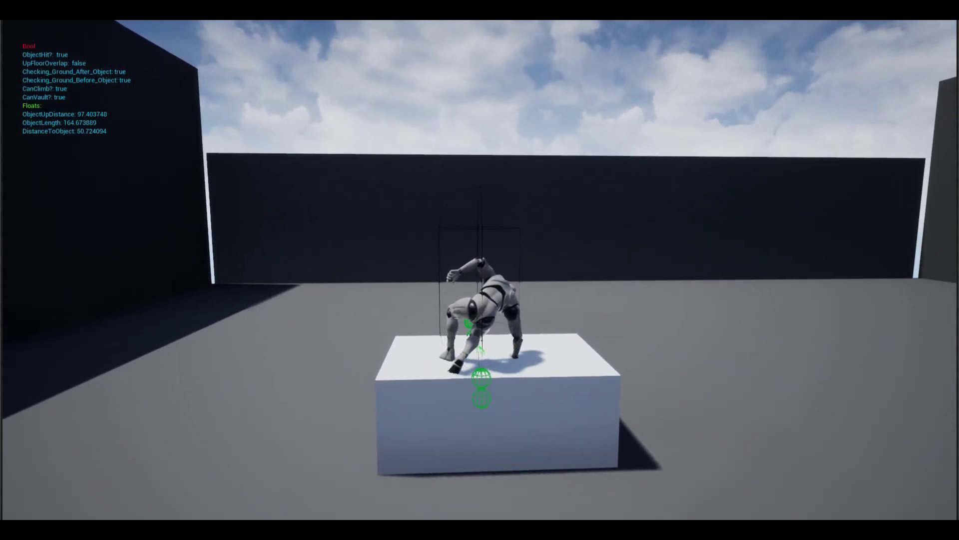
pyautogui.press('w')
pyautogui.press('space')
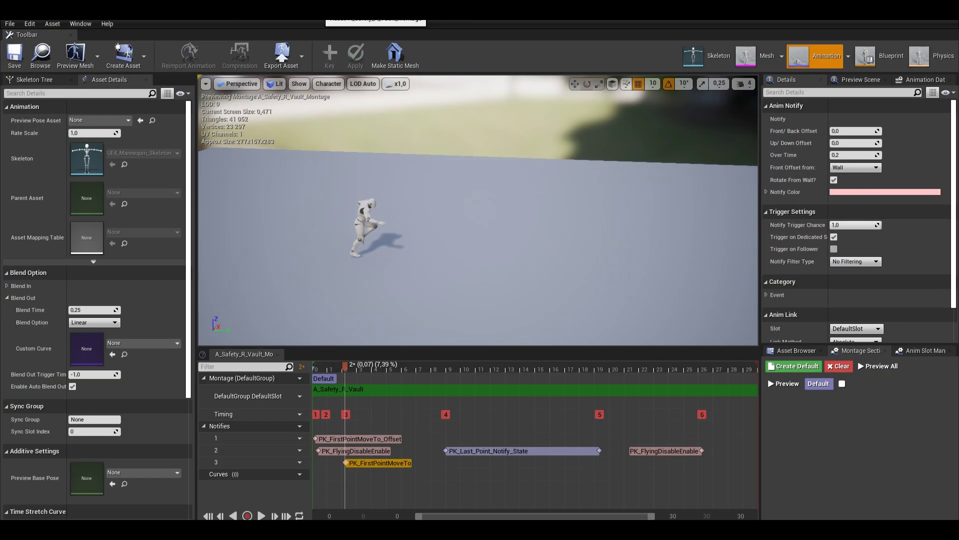
# Scrub the start of the montage, set PK_FirstPointMoveTo's Front/Back Offset to -50, and test the vault in play mode.
pyautogui.moveTo(343, 374); pyautogui.dragTo(322, 368)
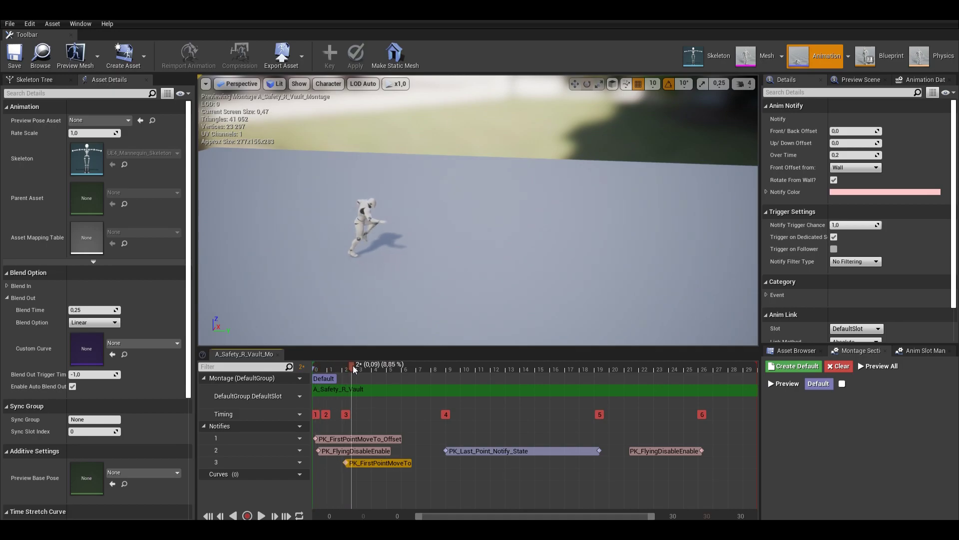
pyautogui.moveTo(364, 370); pyautogui.dragTo(350, 376)
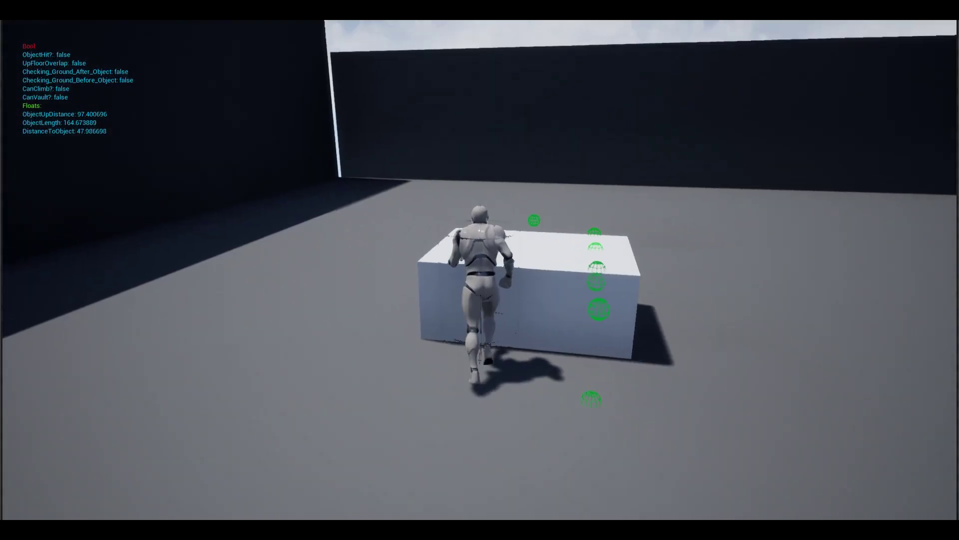
pyautogui.press('space')
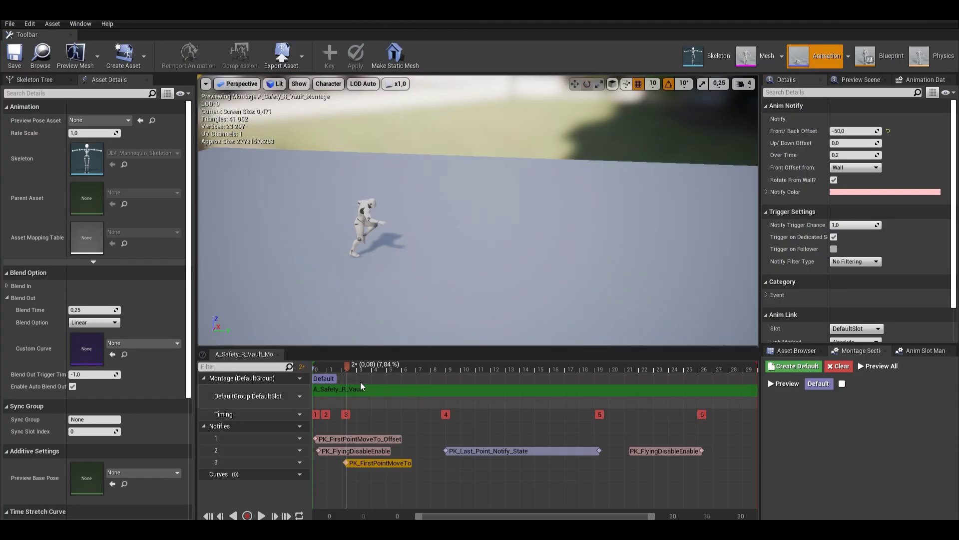
# Set the Front/Back Offset of the PK_Last_Point_Notify_State on track 2 to 50.
pyautogui.moveTo(345, 365); pyautogui.dragTo(582, 388)
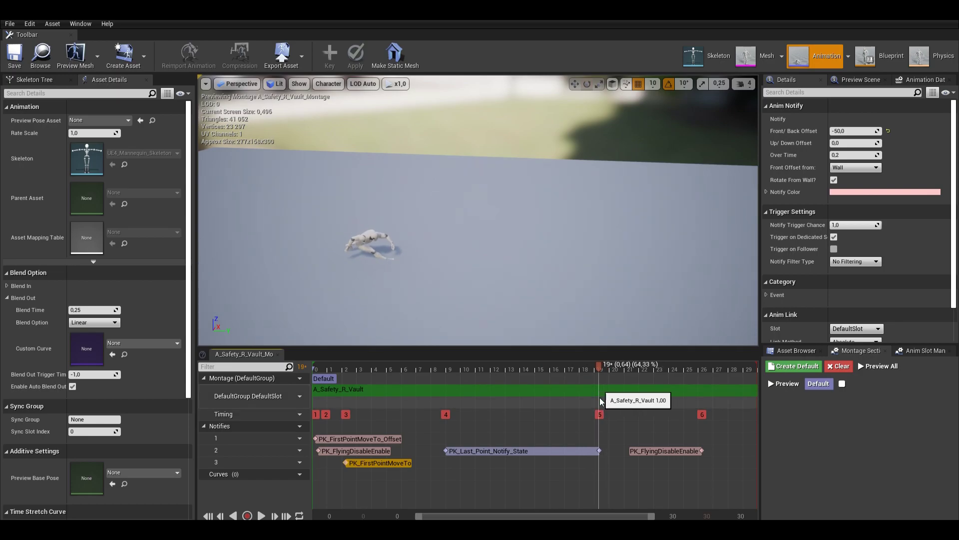
pyautogui.click(592, 451)
pyautogui.click(852, 142)
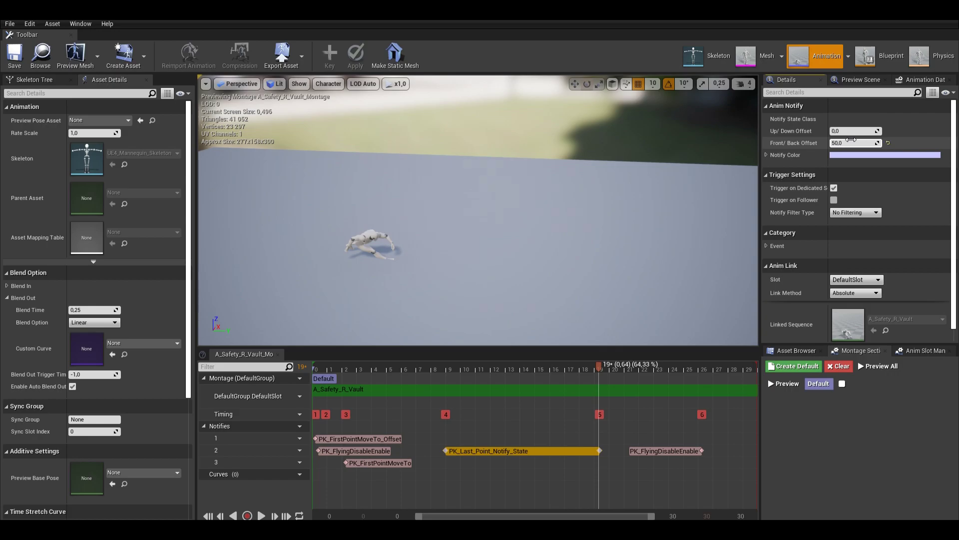
pyautogui.press('Return')
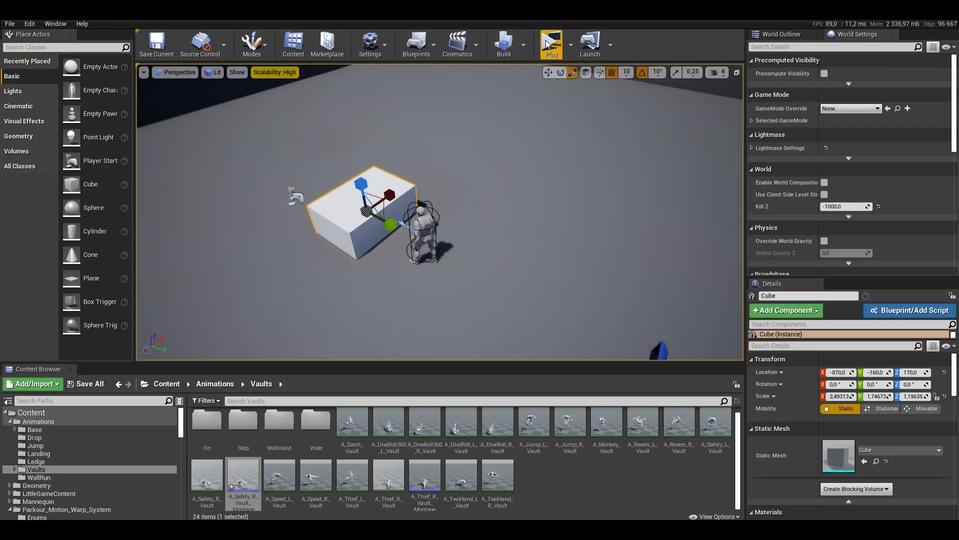
# Play-test vaulting over the cube with the new last-point offset.
pyautogui.click(551, 42)
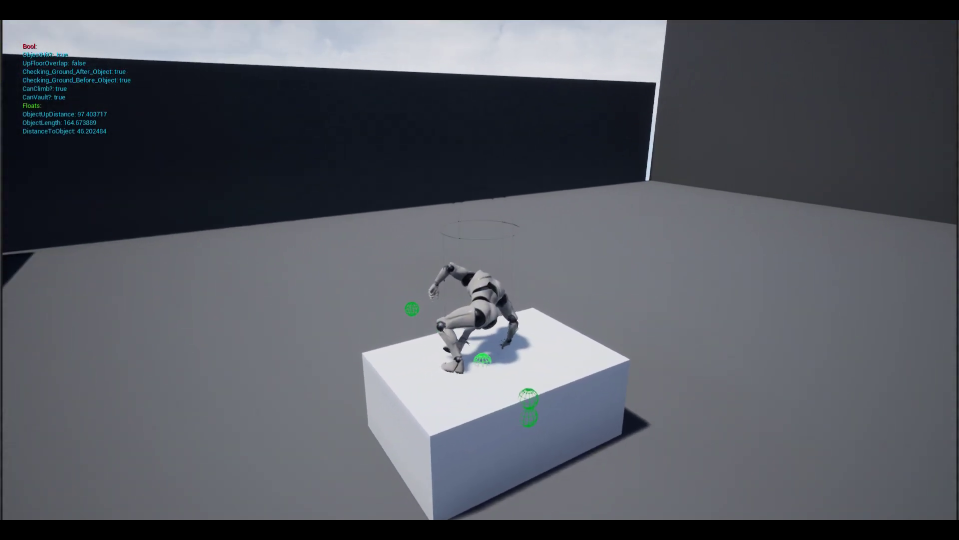
pyautogui.press('w')
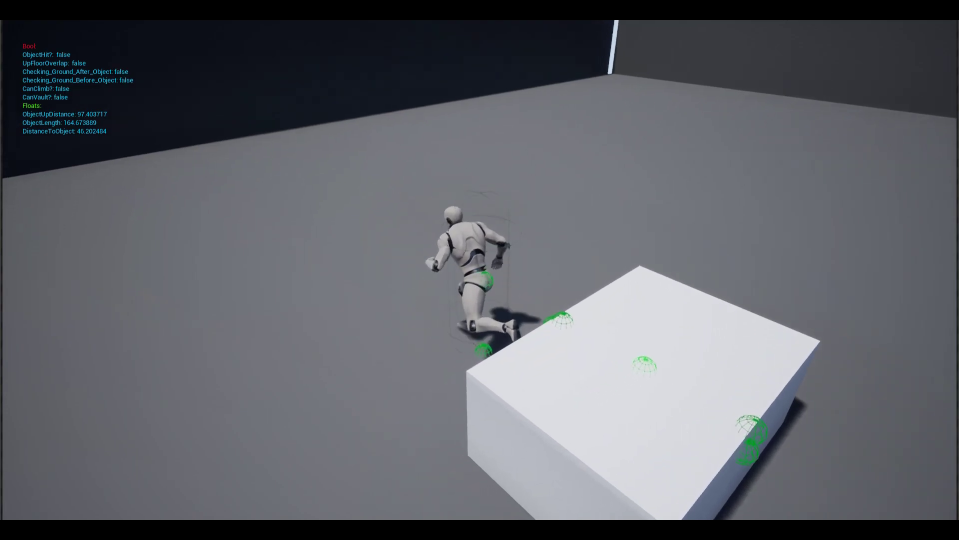
pyautogui.press('space')
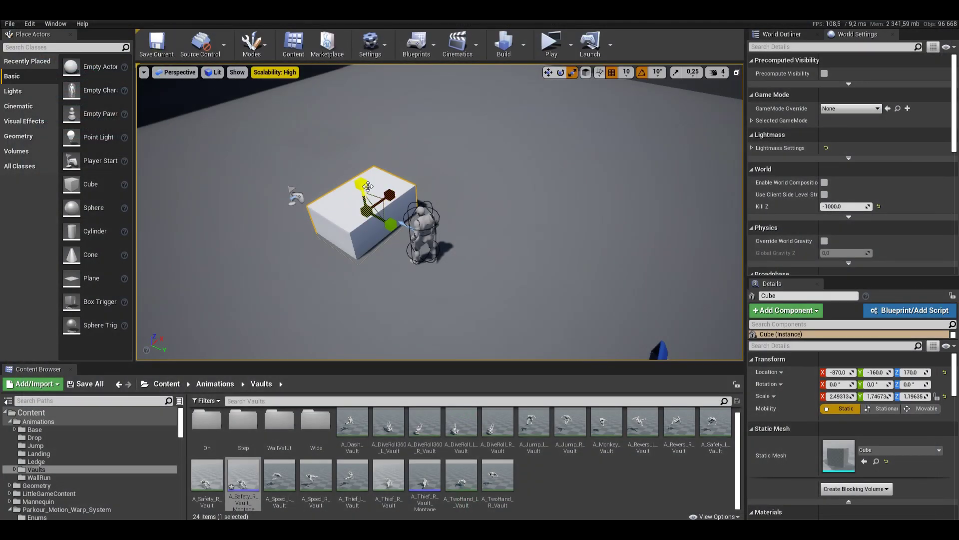
# Scale the cube's height to about 2.09, raise it to a Z location of 200, and play-test vaulting over it.
pyautogui.moveTo(368, 186); pyautogui.dragTo(368, 189)
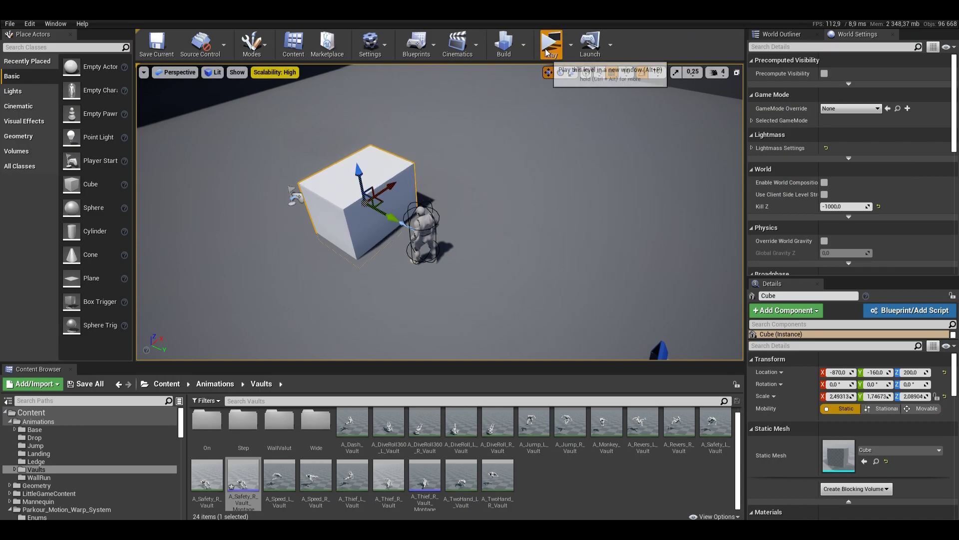
pyautogui.click(551, 44)
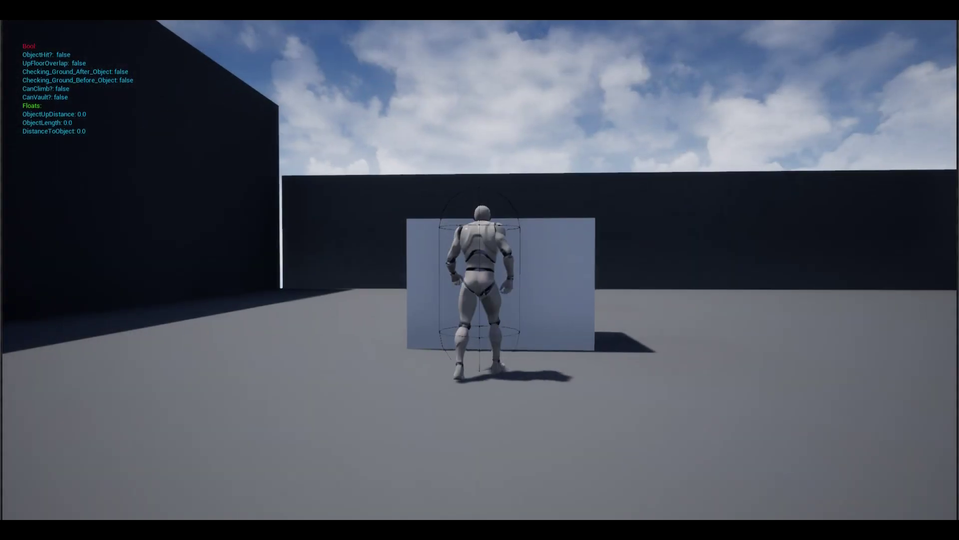
pyautogui.press('space')
pyautogui.press('w')
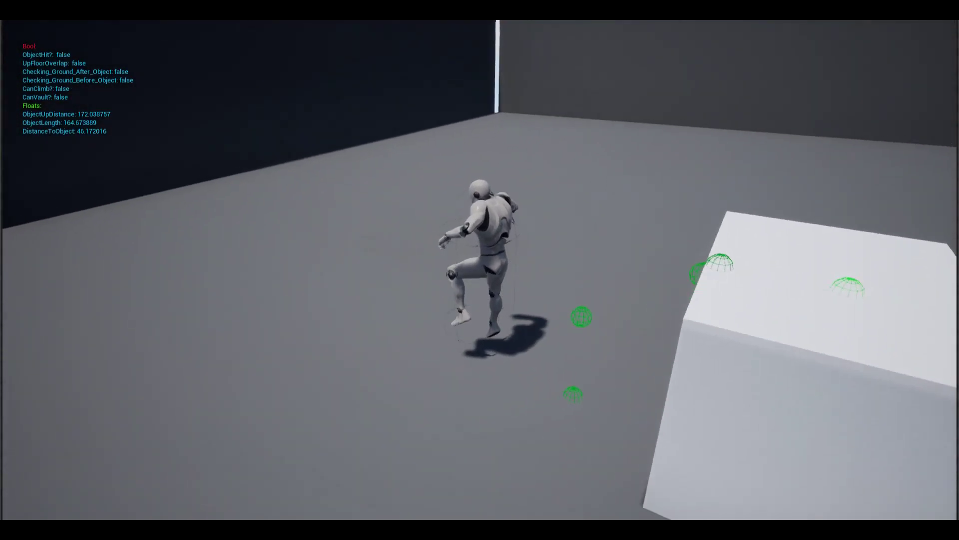
pyautogui.press('space')
pyautogui.press('space')
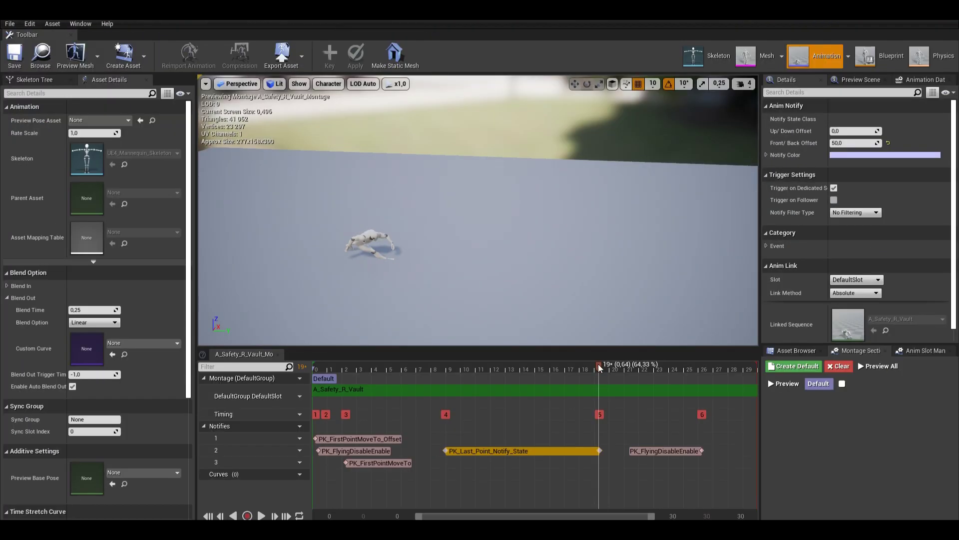
# Set the New Movement Mode of the second PK_FlyingDisableEnable notify on track 2 to Falling and save the montage.
pyautogui.click(700, 451)
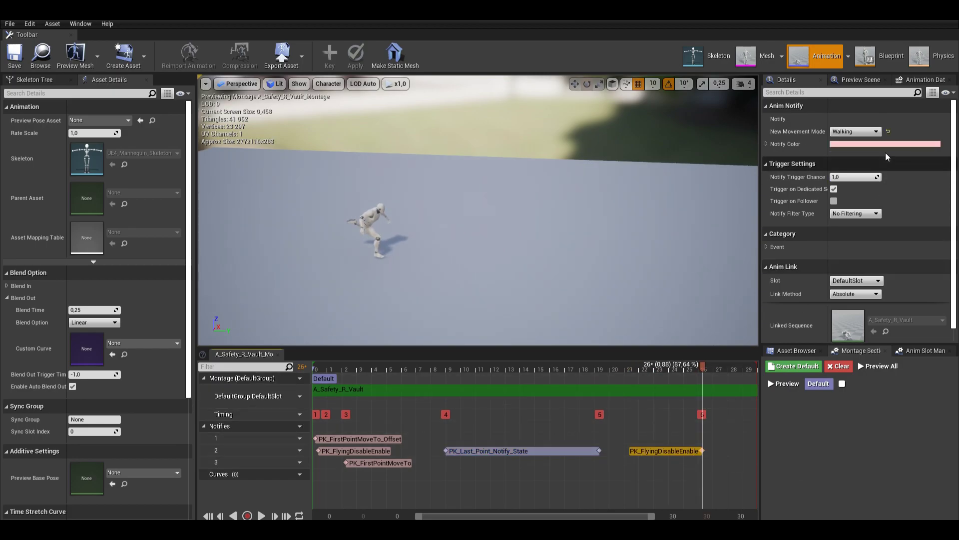
pyautogui.click(876, 131)
pyautogui.click(857, 159)
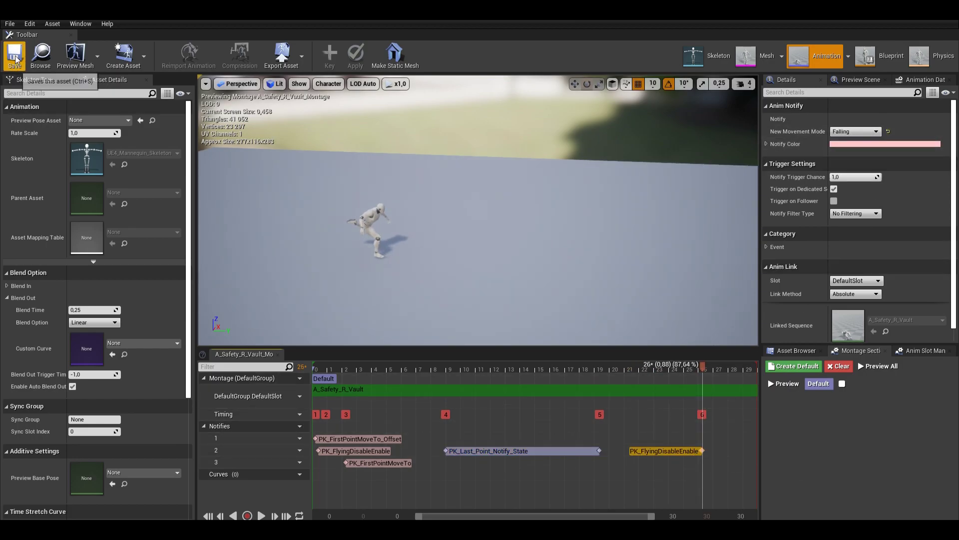
# Scrub through the montage and play-test vaulting over the taller cube with the Falling movement mode.
pyautogui.click(355, 369)
pyautogui.moveTo(338, 367); pyautogui.dragTo(496, 377)
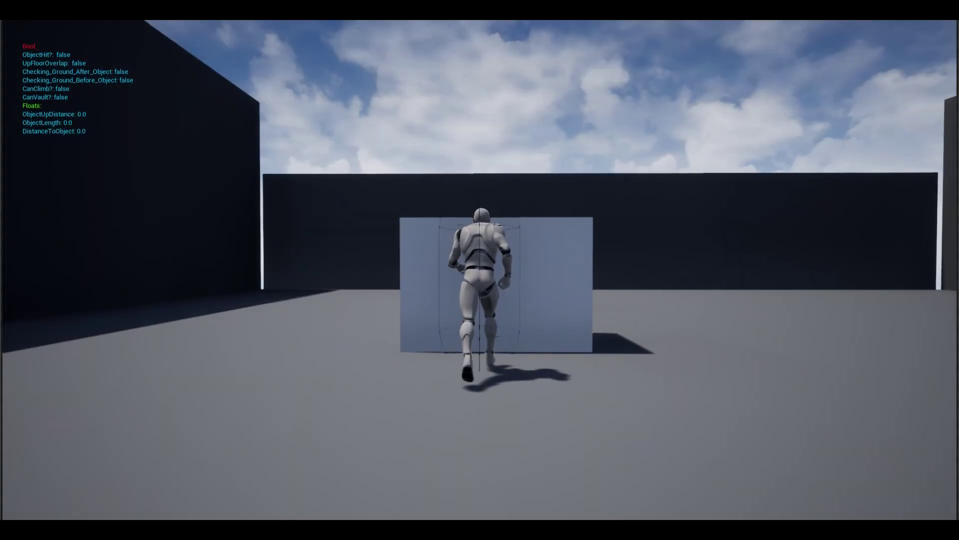
pyautogui.press('space')
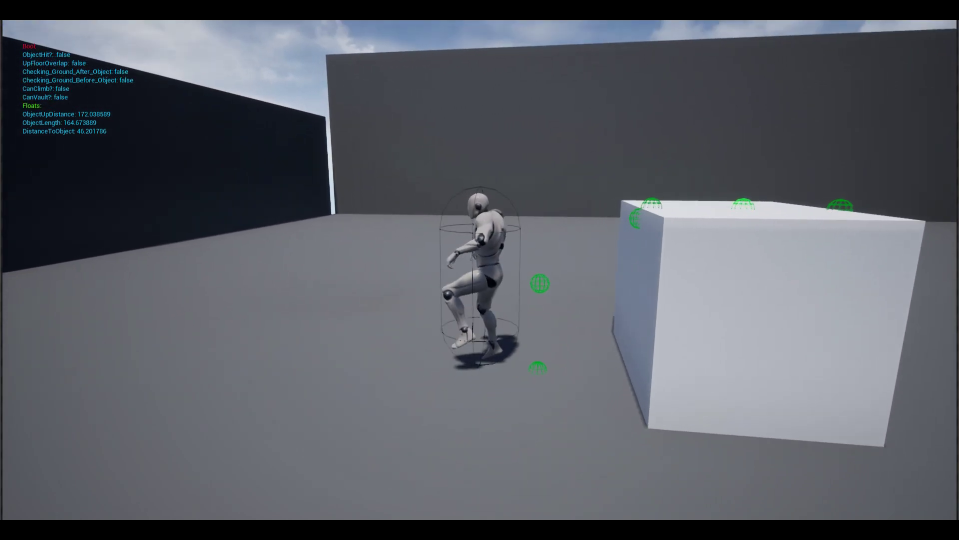
pyautogui.press('Escape')
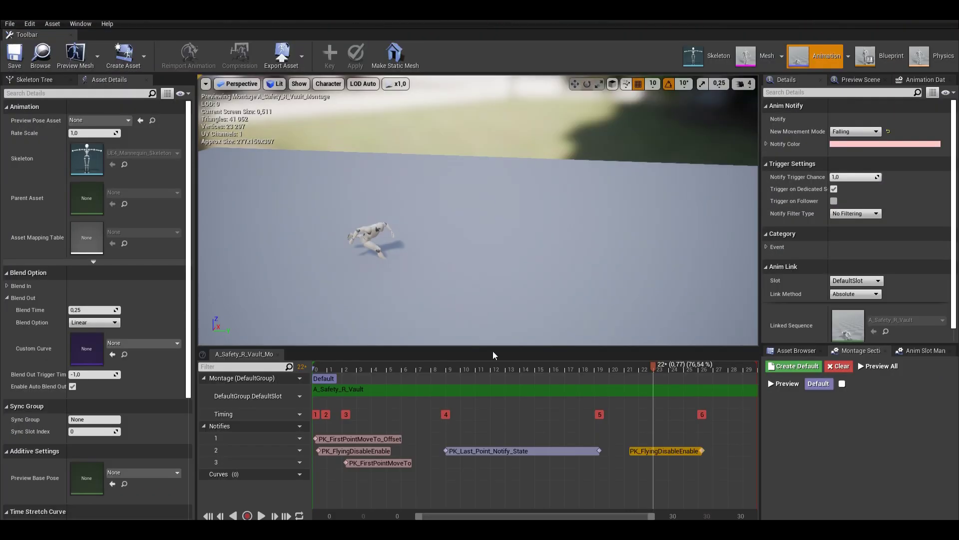
# Add a PK_Blend_Stop_Montage notify on track 3 of the montage at about 0.80 s.
pyautogui.moveTo(641, 382); pyautogui.dragTo(669, 382)
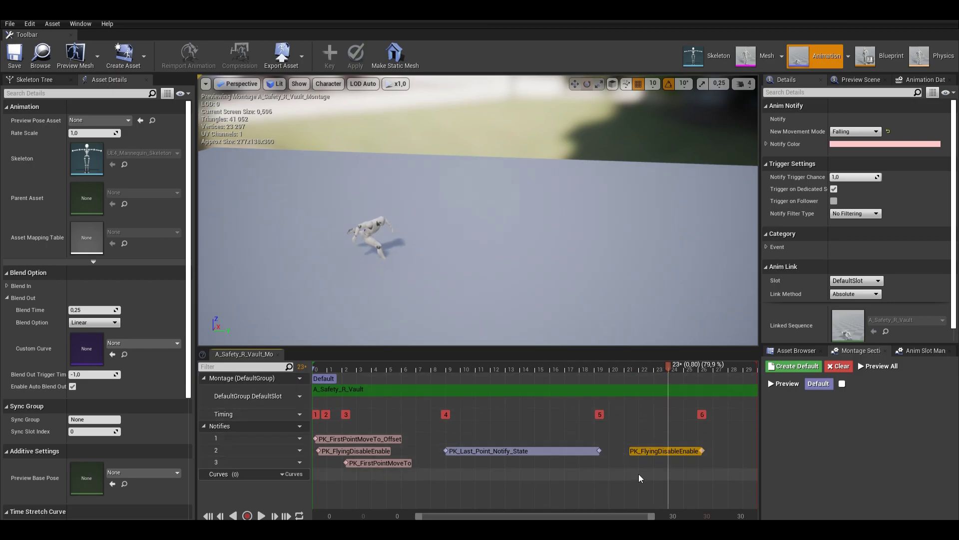
pyautogui.rightClick(668, 463)
pyautogui.moveTo(691, 475)
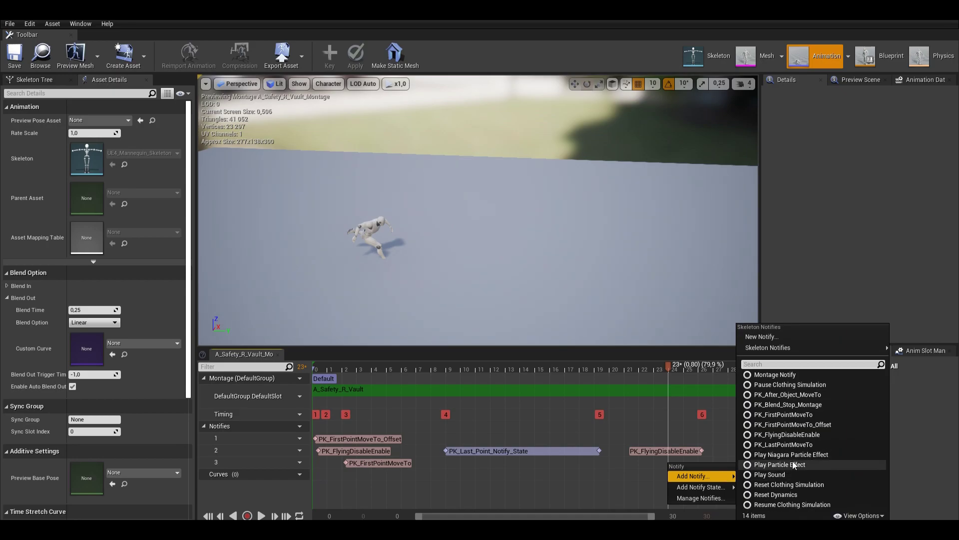
pyautogui.click(792, 404)
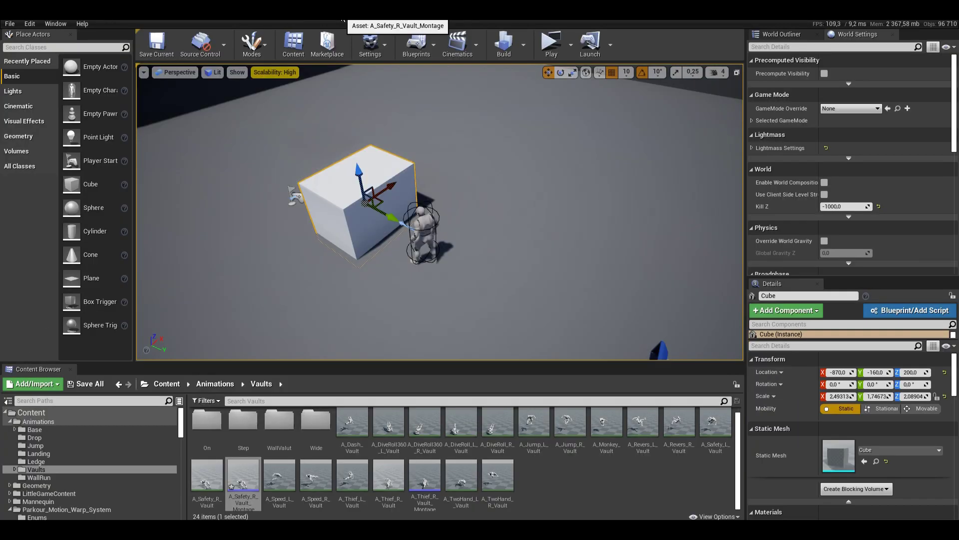
# Duplicate the cube, placing the copy beside the original with a gap between them, and start a play-test.
pyautogui.moveTo(440, 211); pyautogui.dragTo(340, 222, button='right')
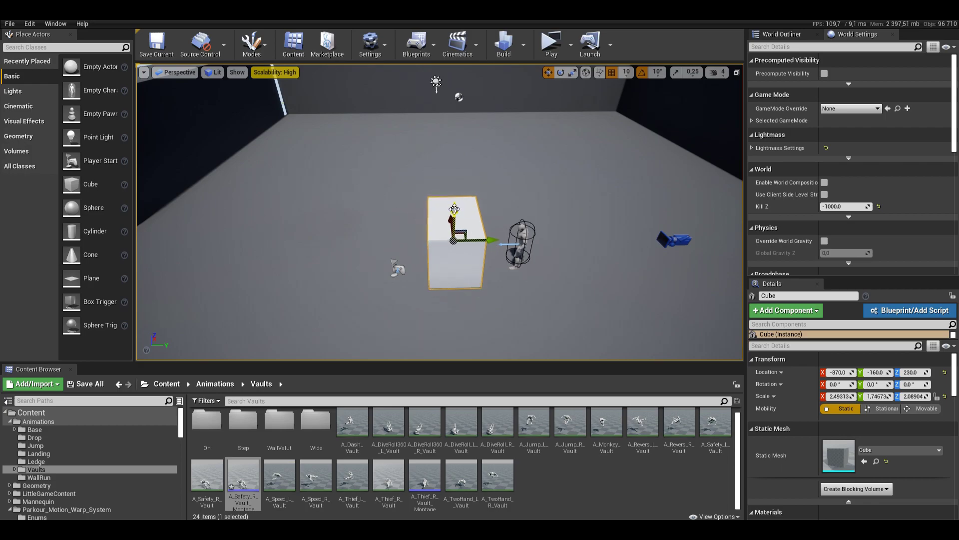
pyautogui.keyDown('alt'); pyautogui.moveTo(468, 229); pyautogui.dragTo(375, 244); pyautogui.keyUp('alt')
pyautogui.click(551, 42)
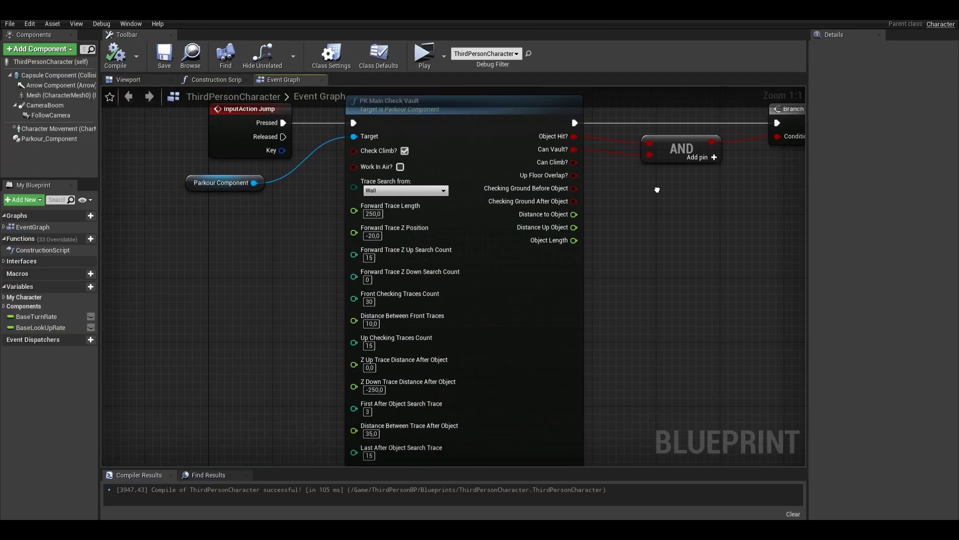
# Set Z Down Trace Distance After Object to -150 on the character's PK Main Check Vault node and start a play-test.
pyautogui.moveTo(652, 193); pyautogui.dragTo(671, 176, button='right')
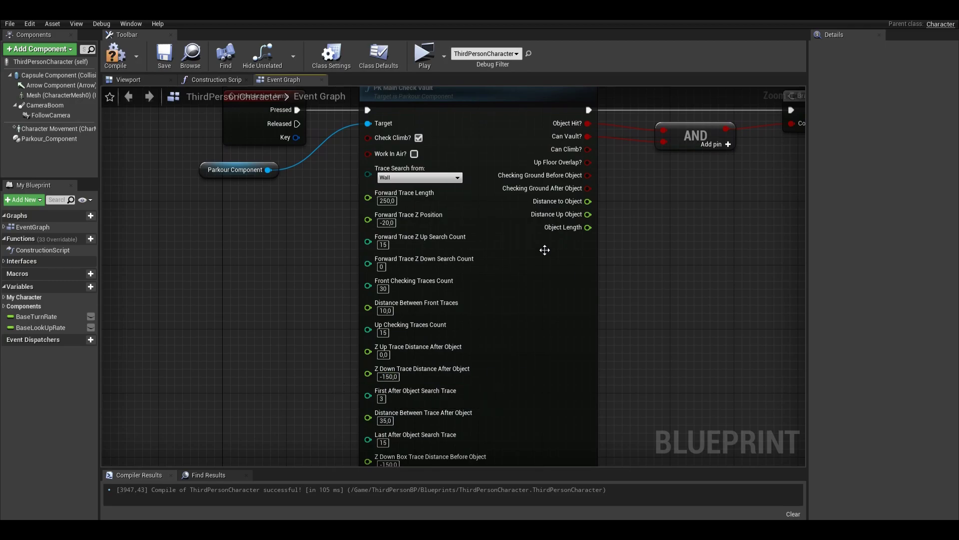
pyautogui.click(424, 53)
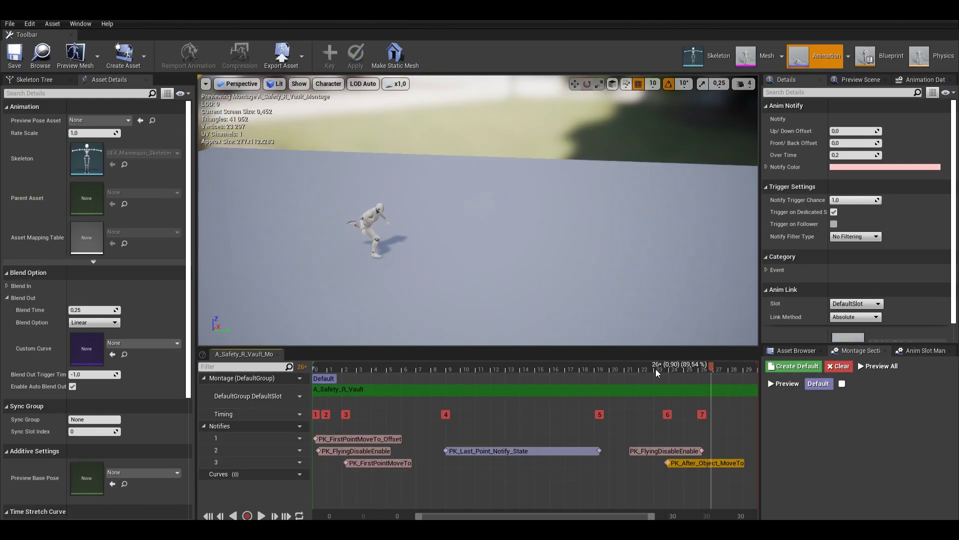
# Scrub the end of the safety vault montage and set its Blend Out Blend Time to 0.
pyautogui.moveTo(655, 369); pyautogui.dragTo(646, 374)
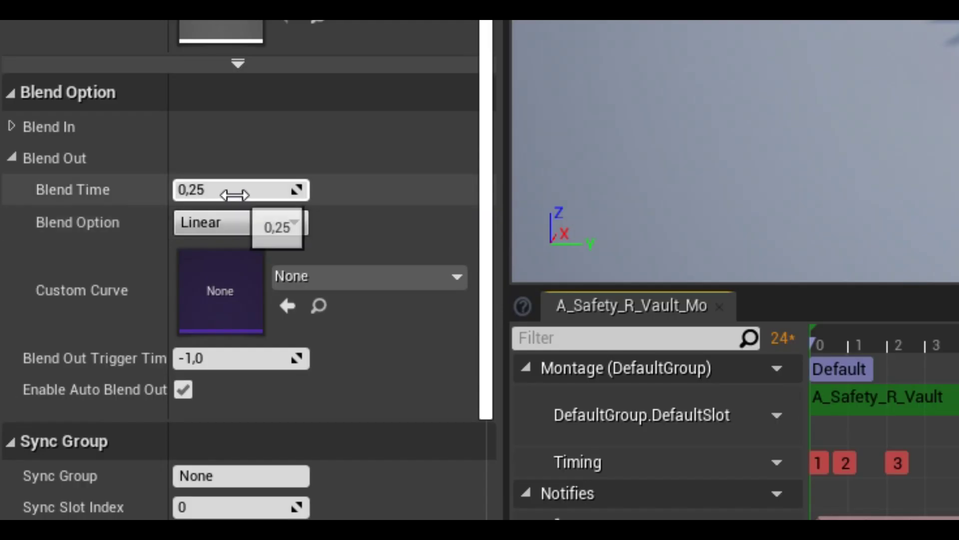
pyautogui.click(235, 195)
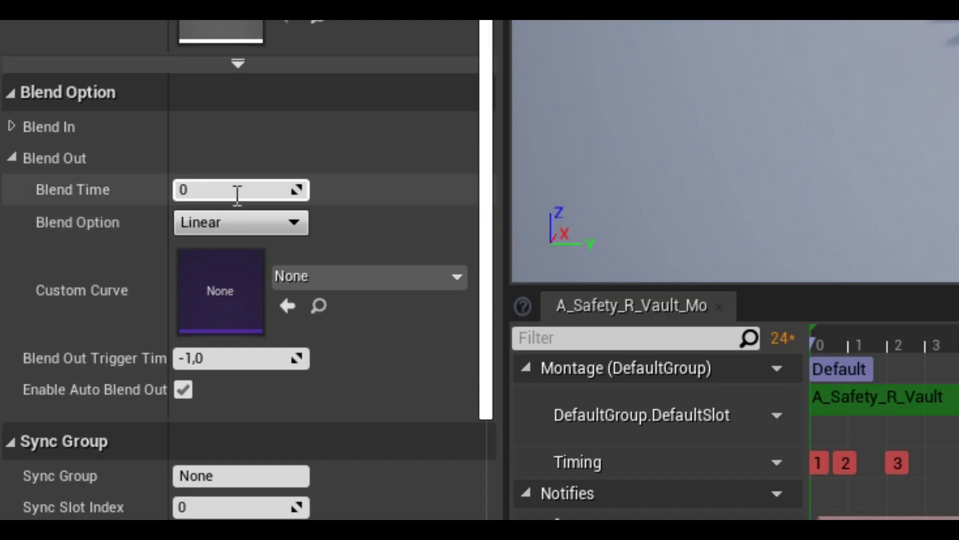
pyautogui.write('0')
pyautogui.press('Return')
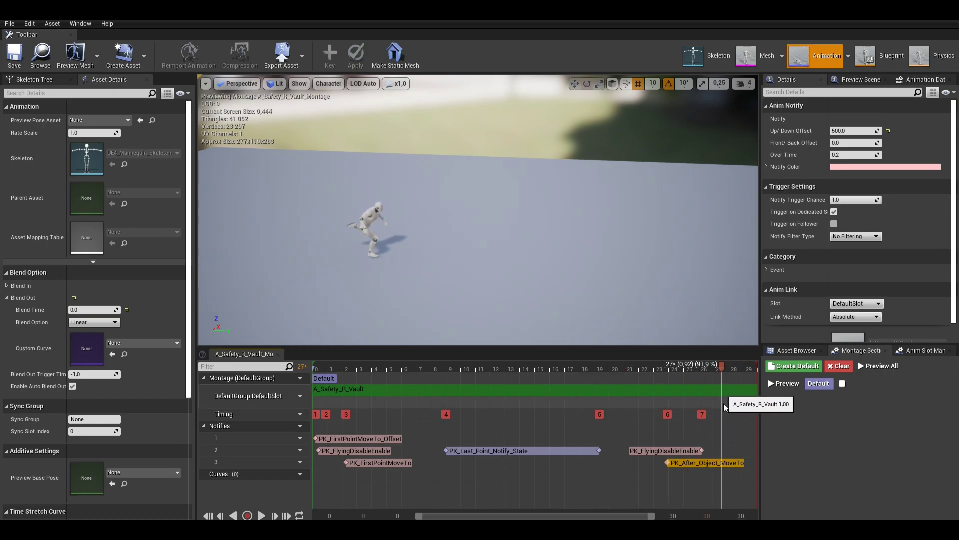
# Add a PK_Blend_Stop_Montage notify on a new track 4 of the montage at about 0.92 s.
pyautogui.rightClick(723, 449)
pyautogui.moveTo(748, 461)
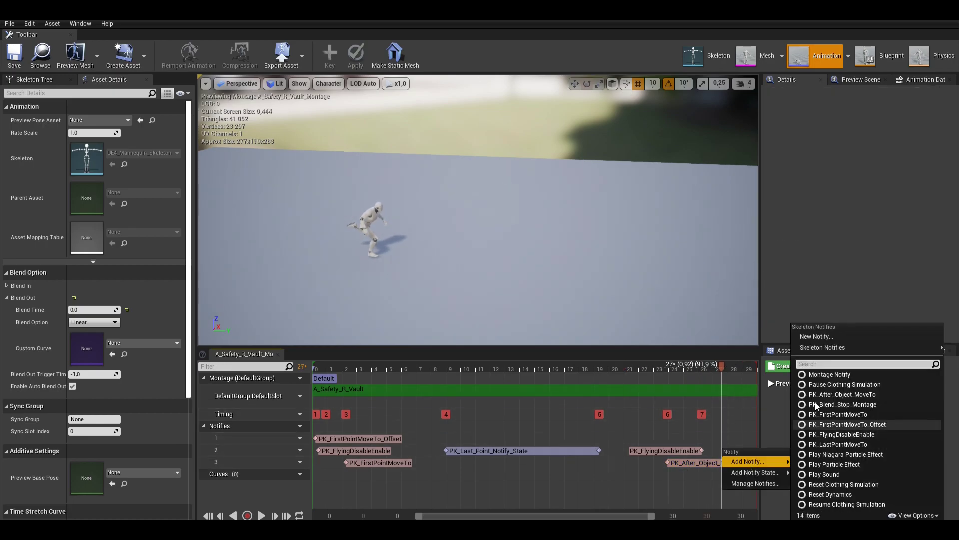
pyautogui.click(850, 516)
pyautogui.moveTo(712, 452); pyautogui.dragTo(713, 488)
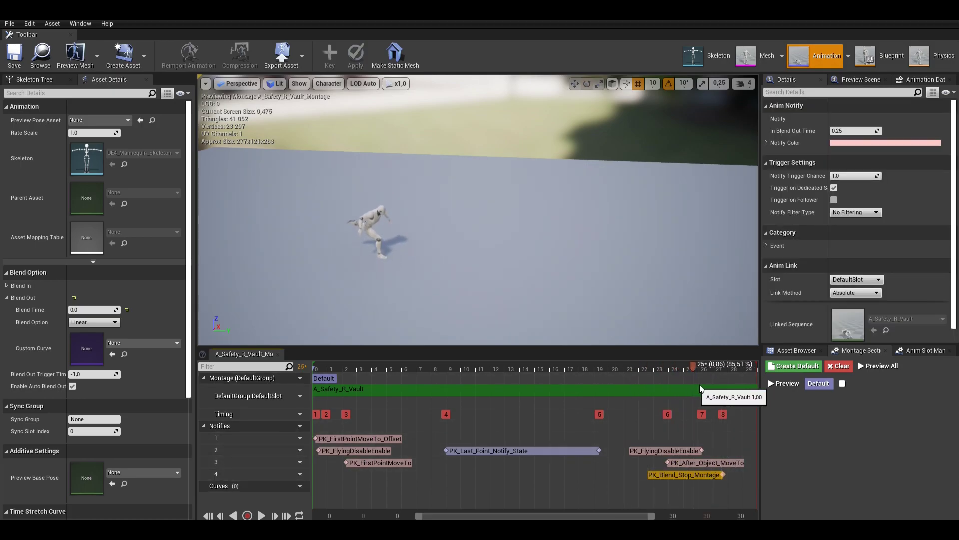
# Set the Up/Down Offset of the PK_After_Object_MoveTo notify on track 3 to 0 and save the montage.
pyautogui.click(695, 463)
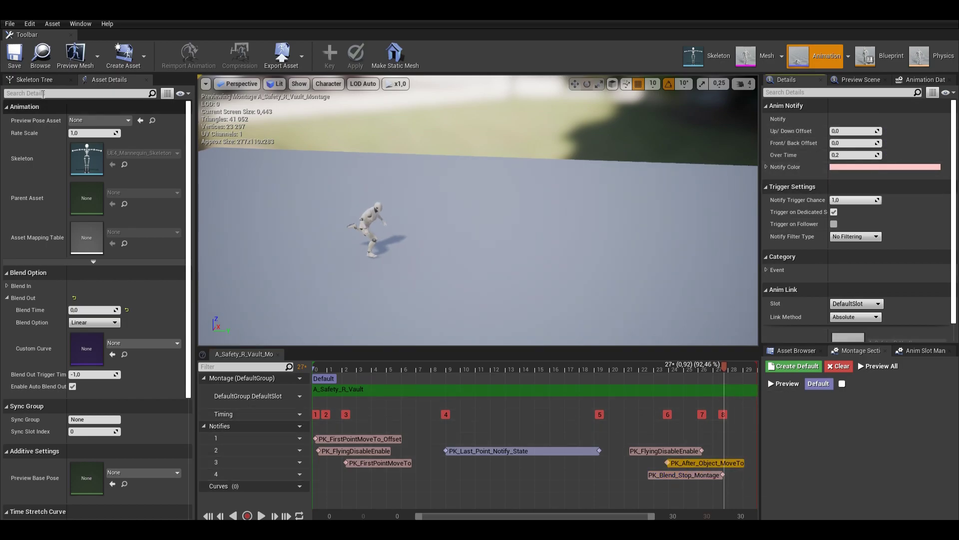
pyautogui.click(14, 55)
# Play-test vaulting over the tall cube toward the neighbouring cube, and end the play session.
pyautogui.click(549, 47)
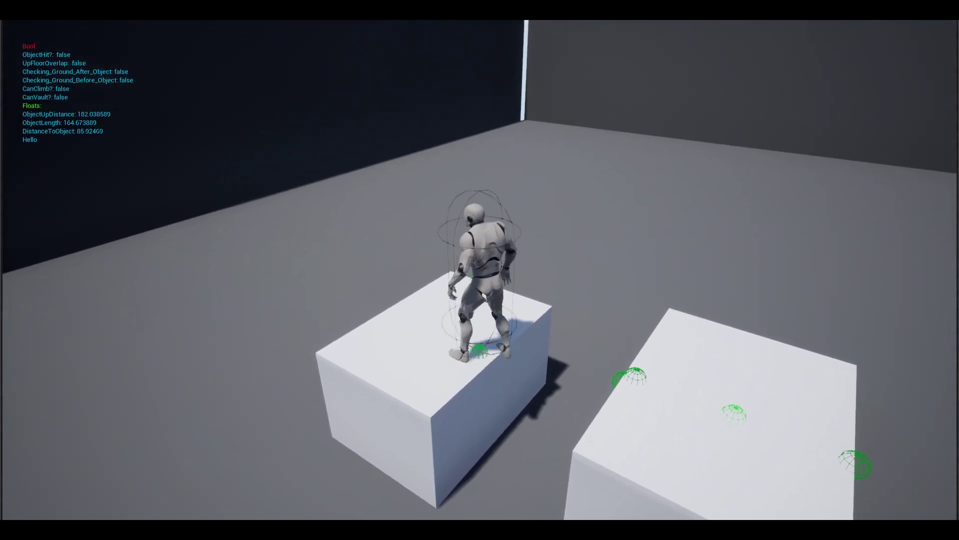
pyautogui.press('w')
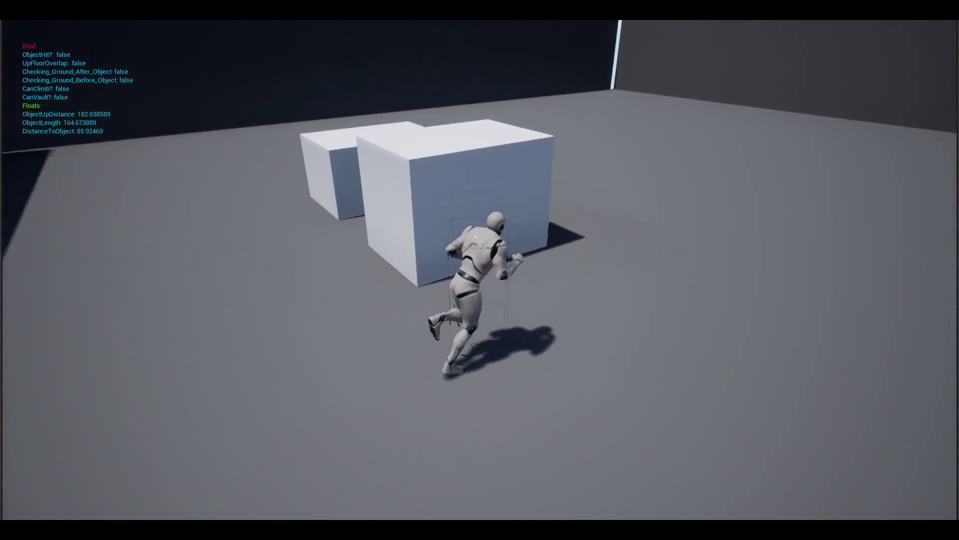
pyautogui.press('space')
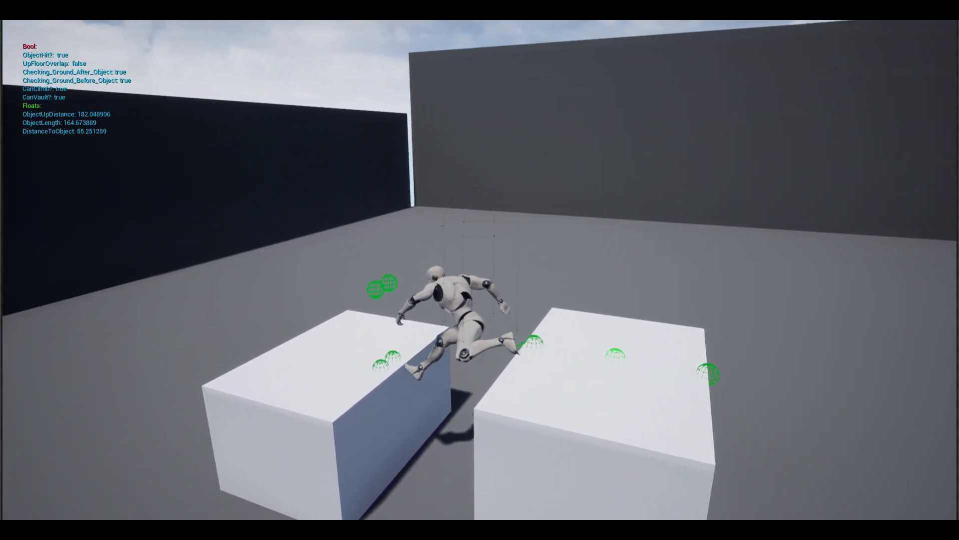
pyautogui.press('Escape')
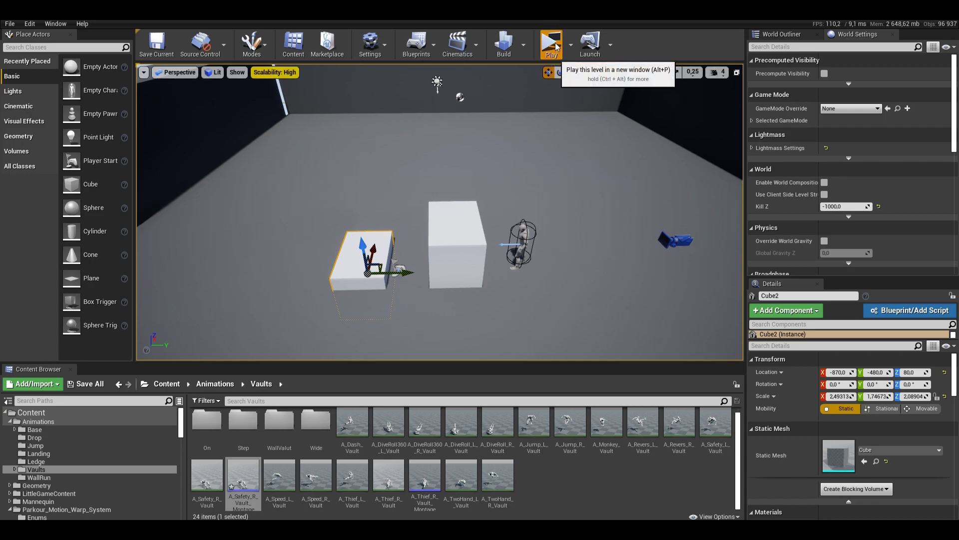
# Lower the duplicated cube to a Z location of 80 and play-test vaulting over the taller cube onto it.
pyautogui.click(556, 46)
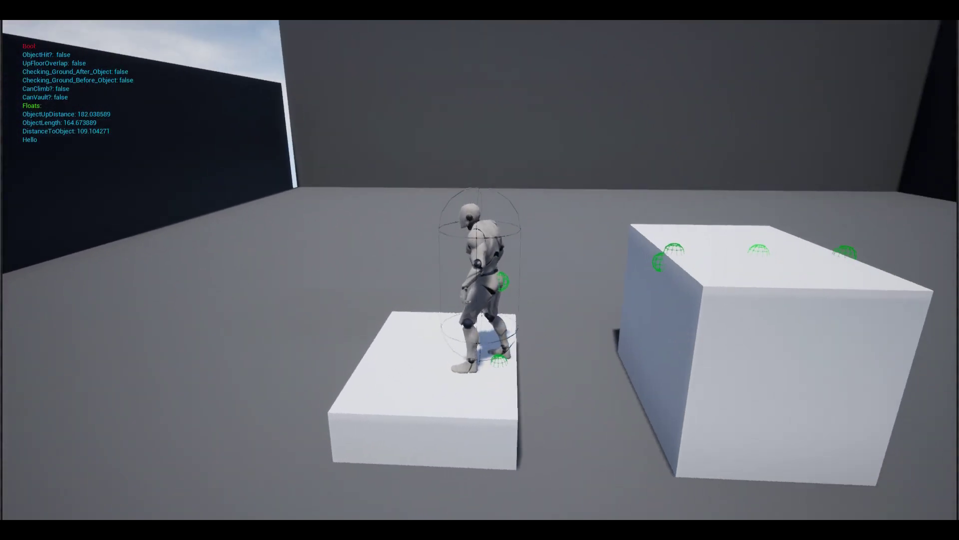
pyautogui.press('d')
pyautogui.press('w')
pyautogui.press('space')
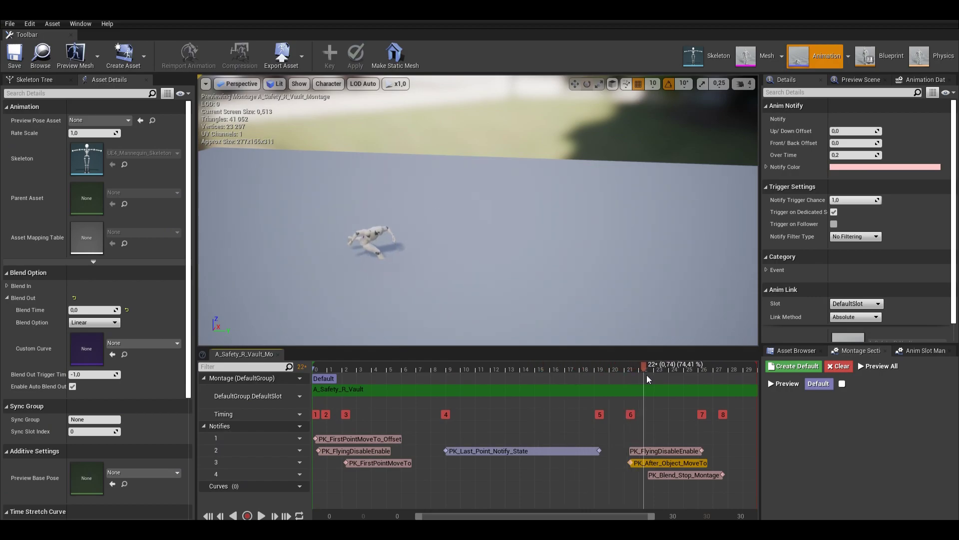
# Move the PK_After_Object_MoveTo notify to about 0.71 s and the second PK_FlyingDisableEnable to about 0.82 s, and play-test the vault.
pyautogui.moveTo(678, 456); pyautogui.dragTo(651, 456)
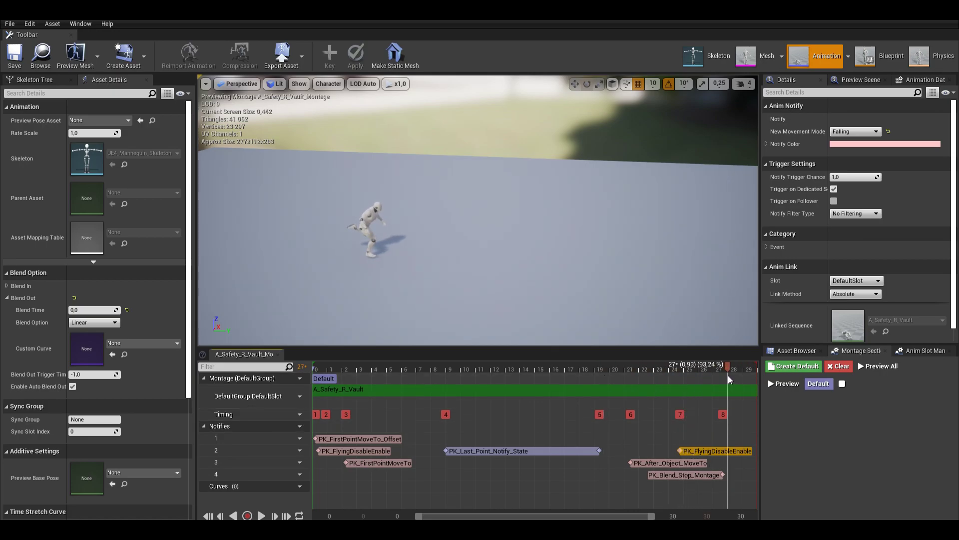
pyautogui.click(552, 44)
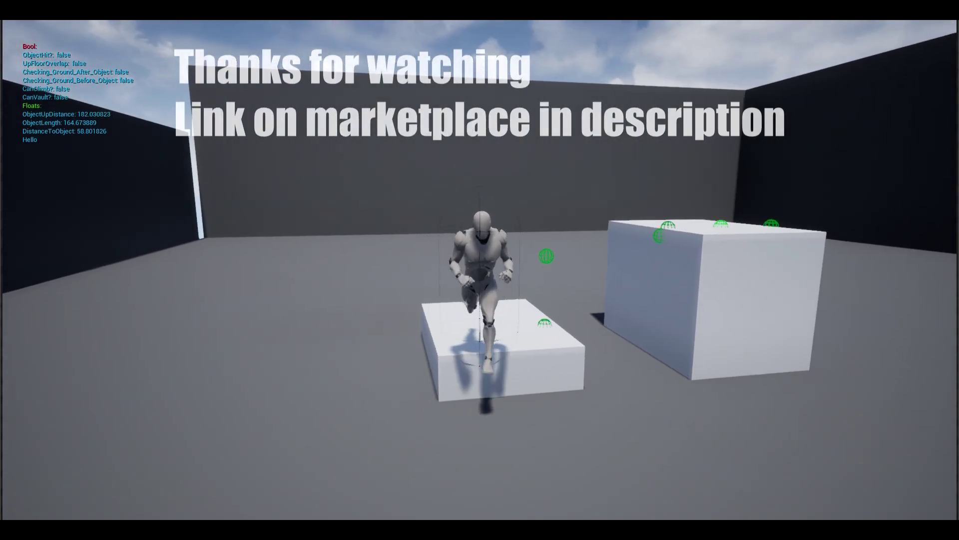
pyautogui.press('w')
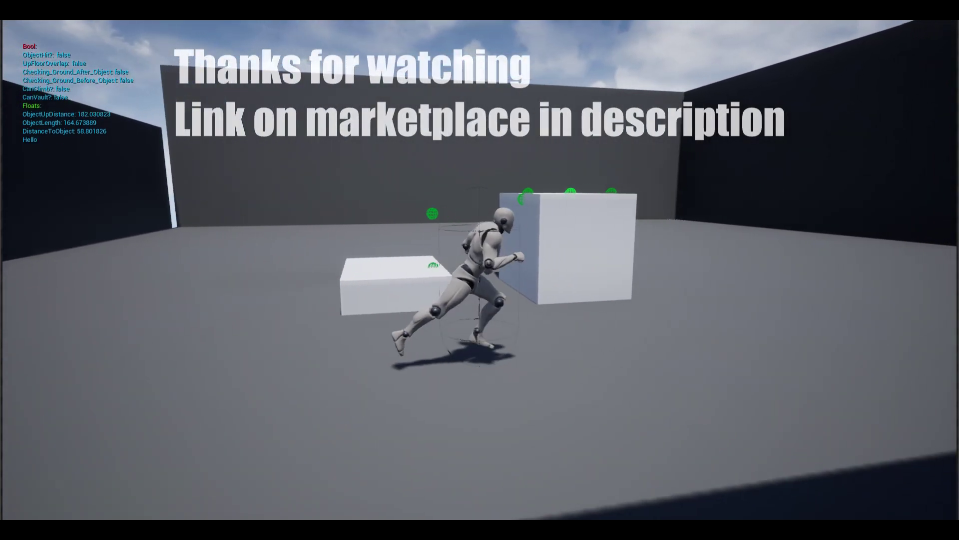
pyautogui.press('space')
pyautogui.press('d')
pyautogui.press('w')
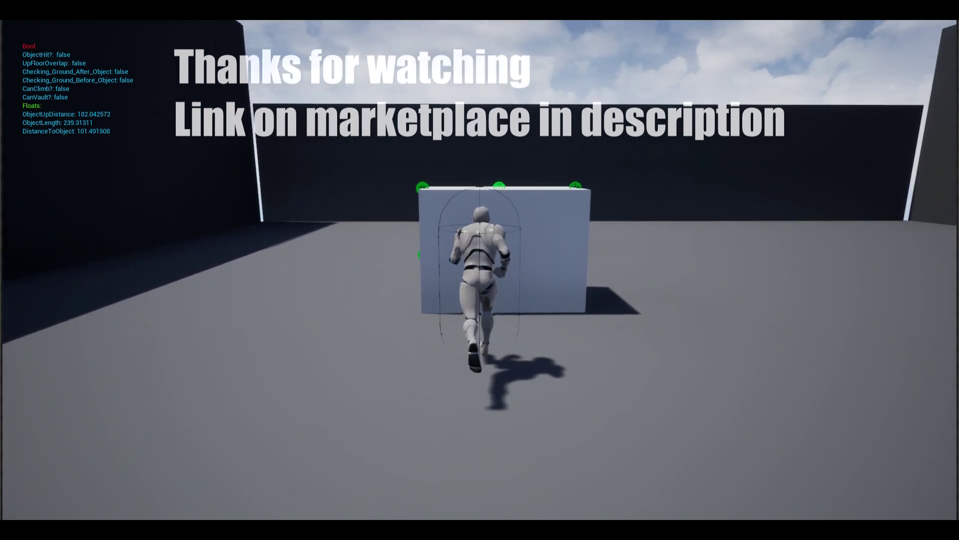
pyautogui.press('space')
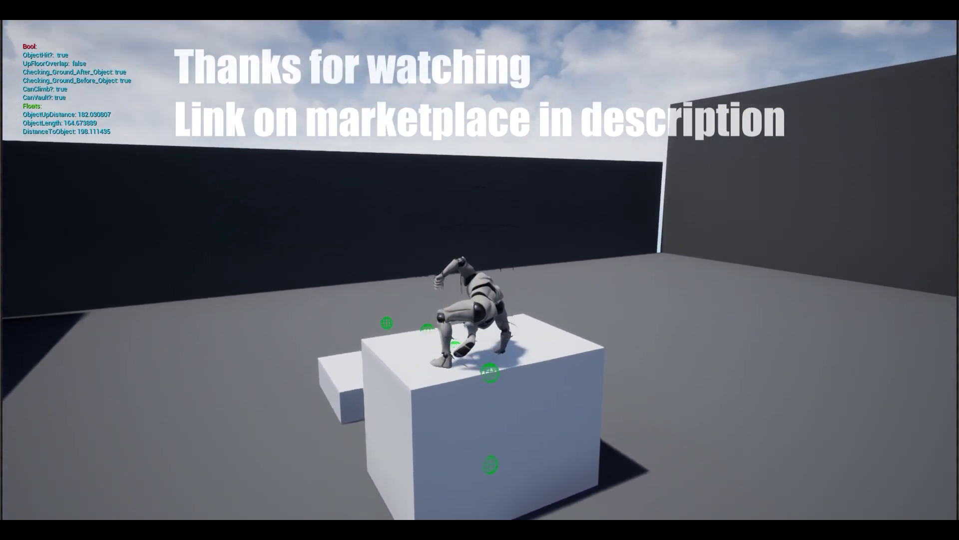